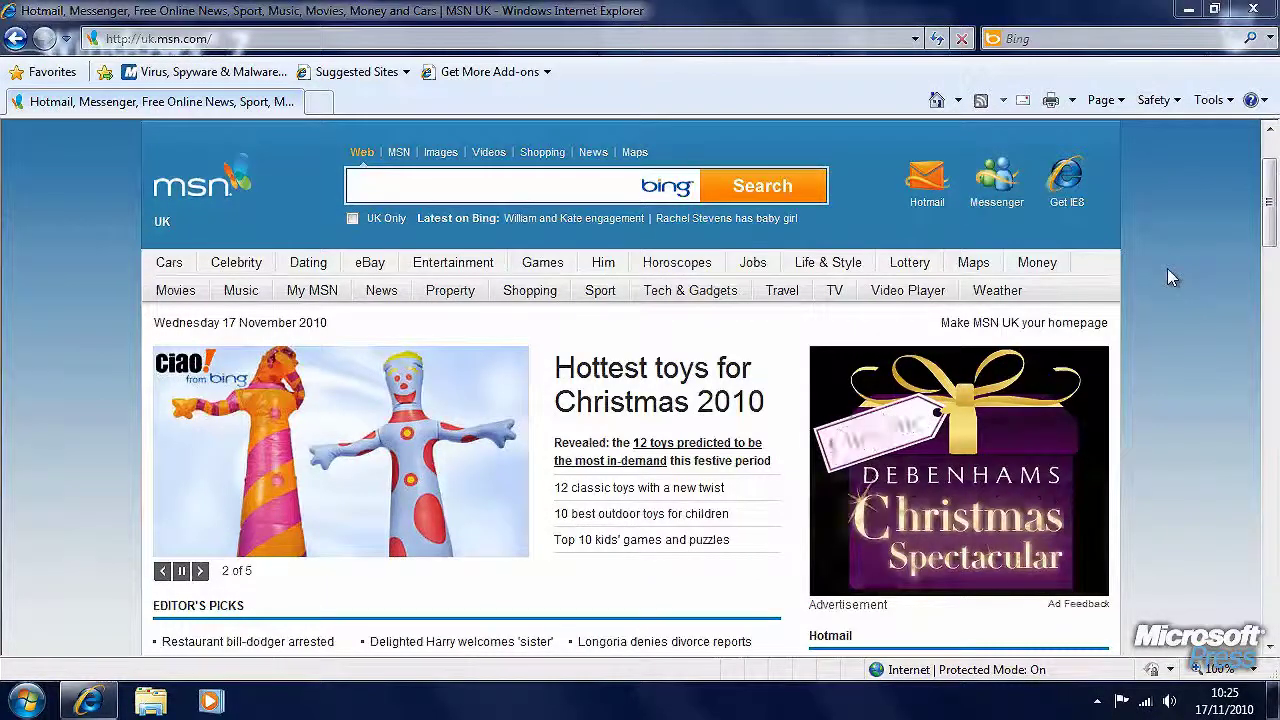
{"action": "left_click", "coordinate": [722, 39]}
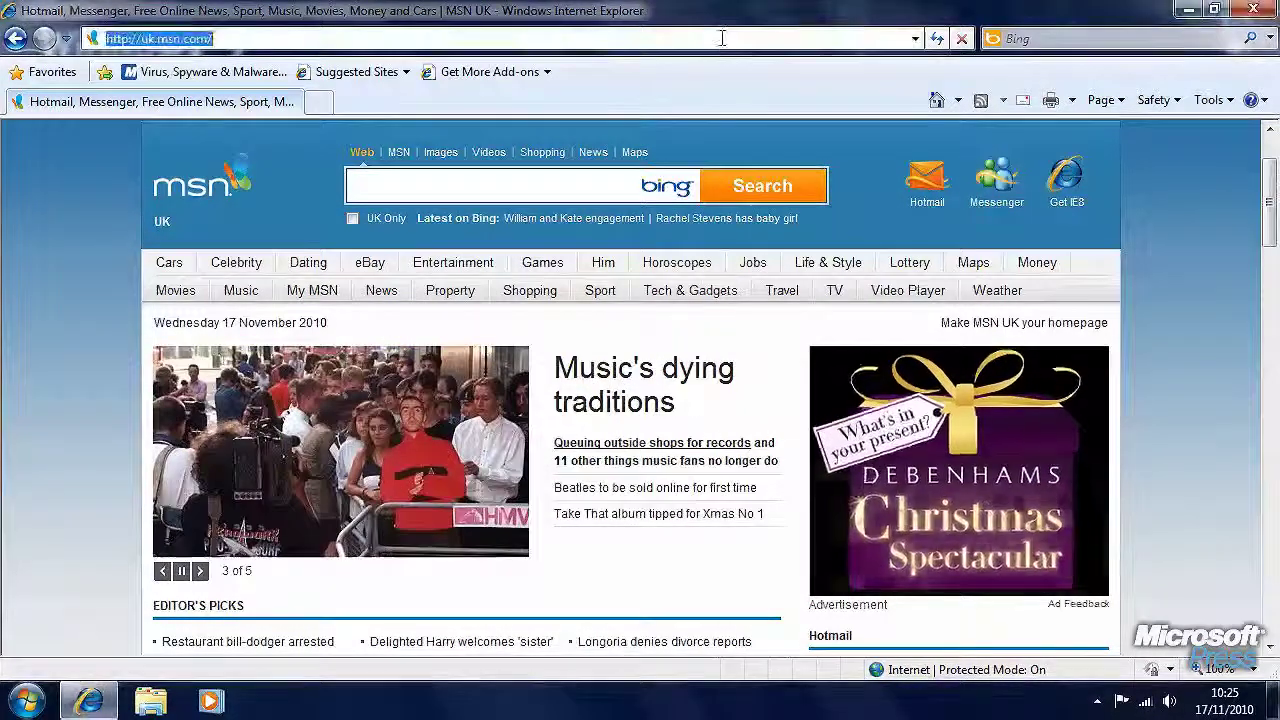
{"action": "type", "text": "bing"}
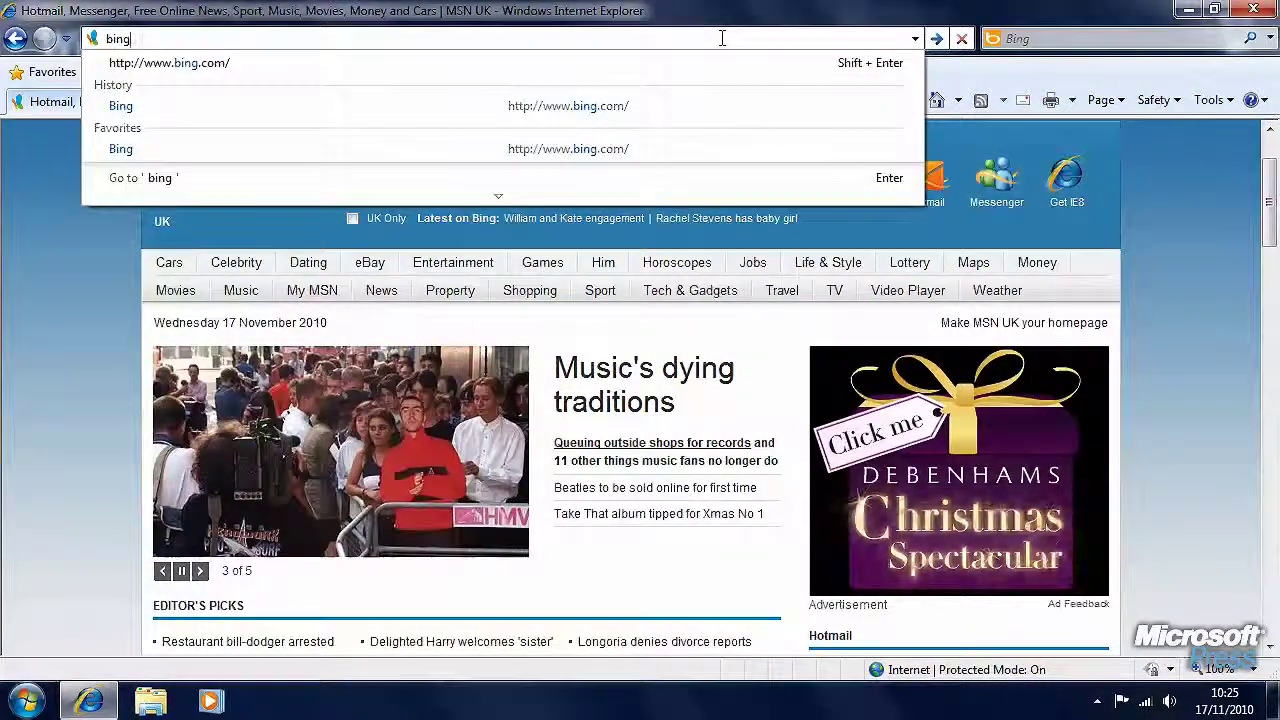
{"action": "key", "text": "shift+Return"}
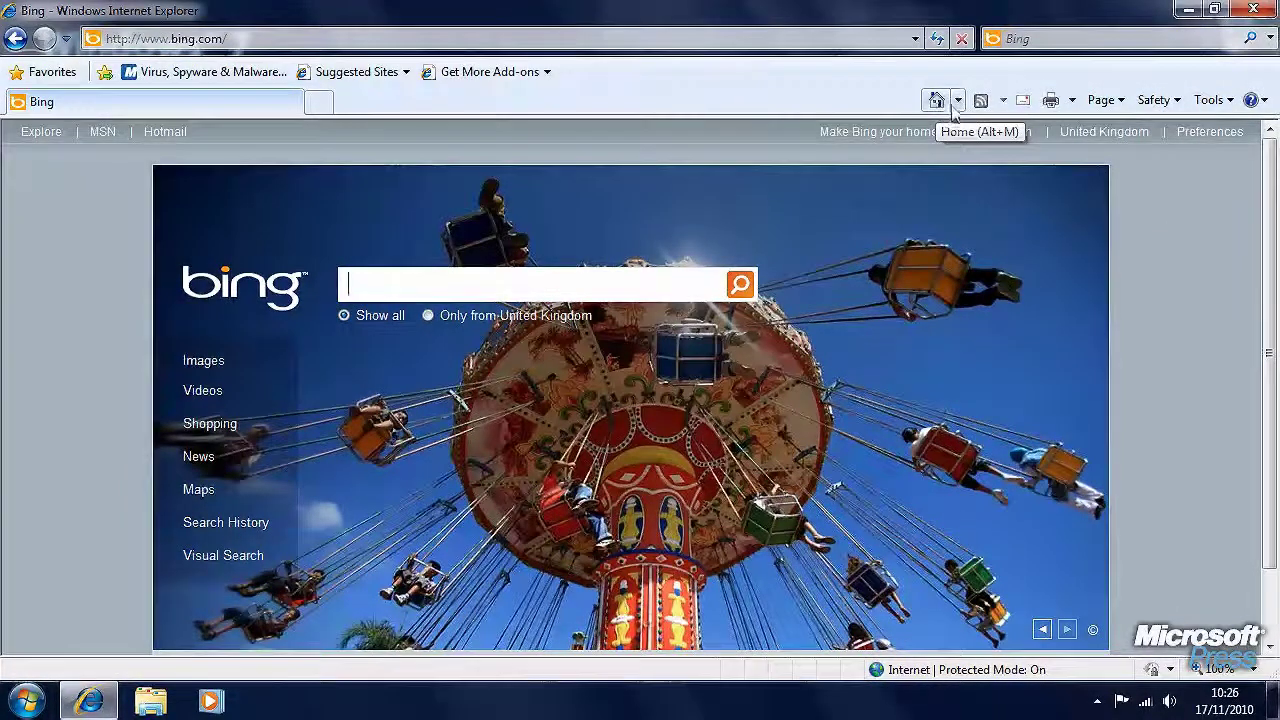
Step: Set the current Bing webpage as the only home page
{"action": "left_click", "coordinate": [957, 104]}
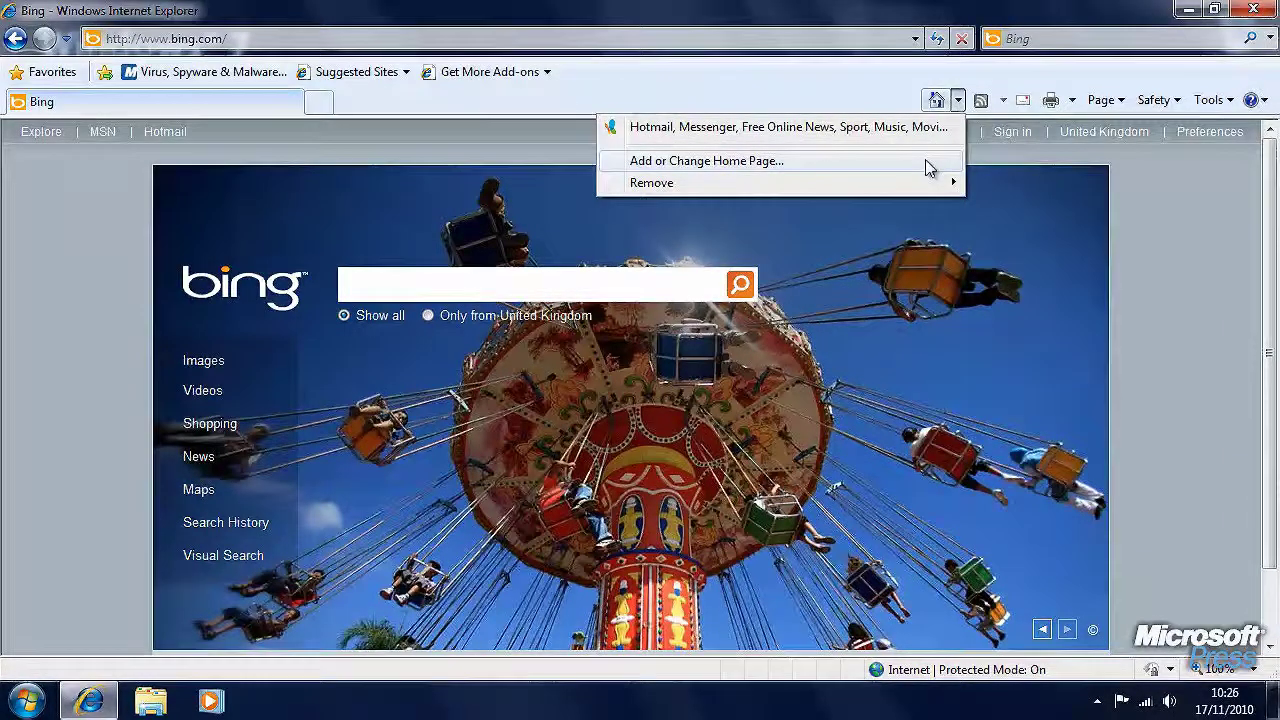
{"action": "left_click", "coordinate": [925, 161]}
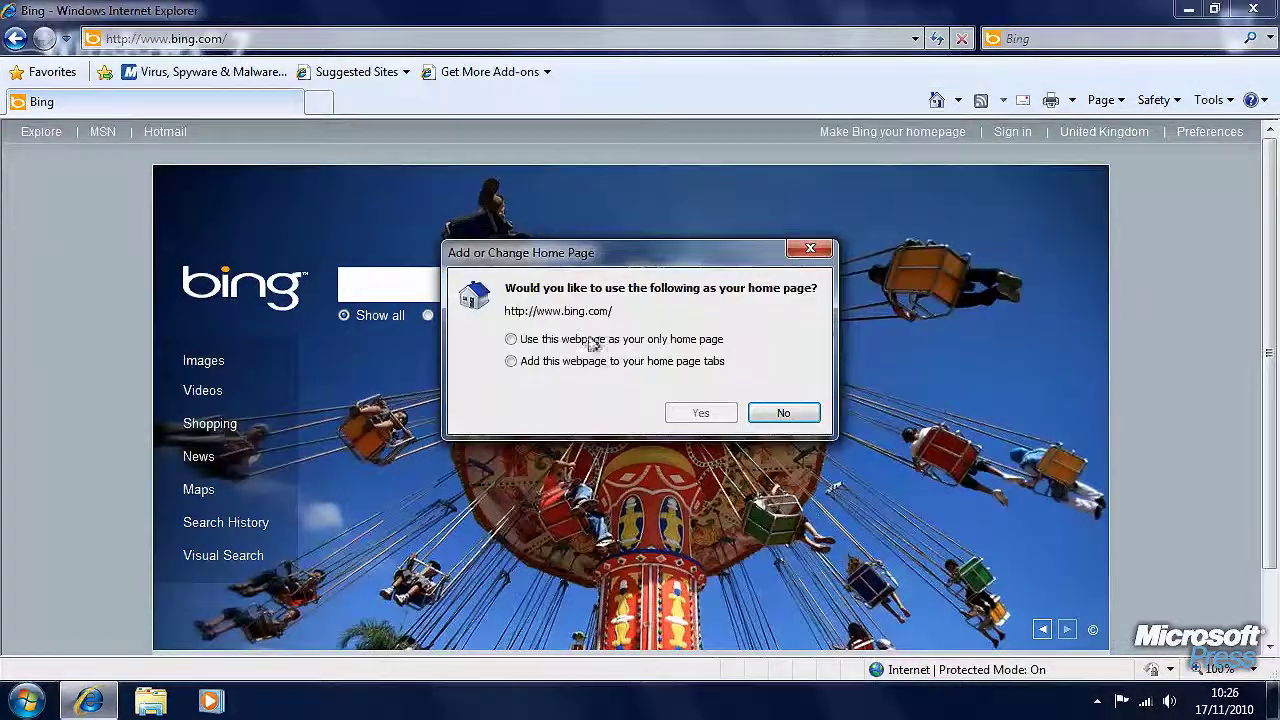
{"action": "left_click", "coordinate": [670, 342]}
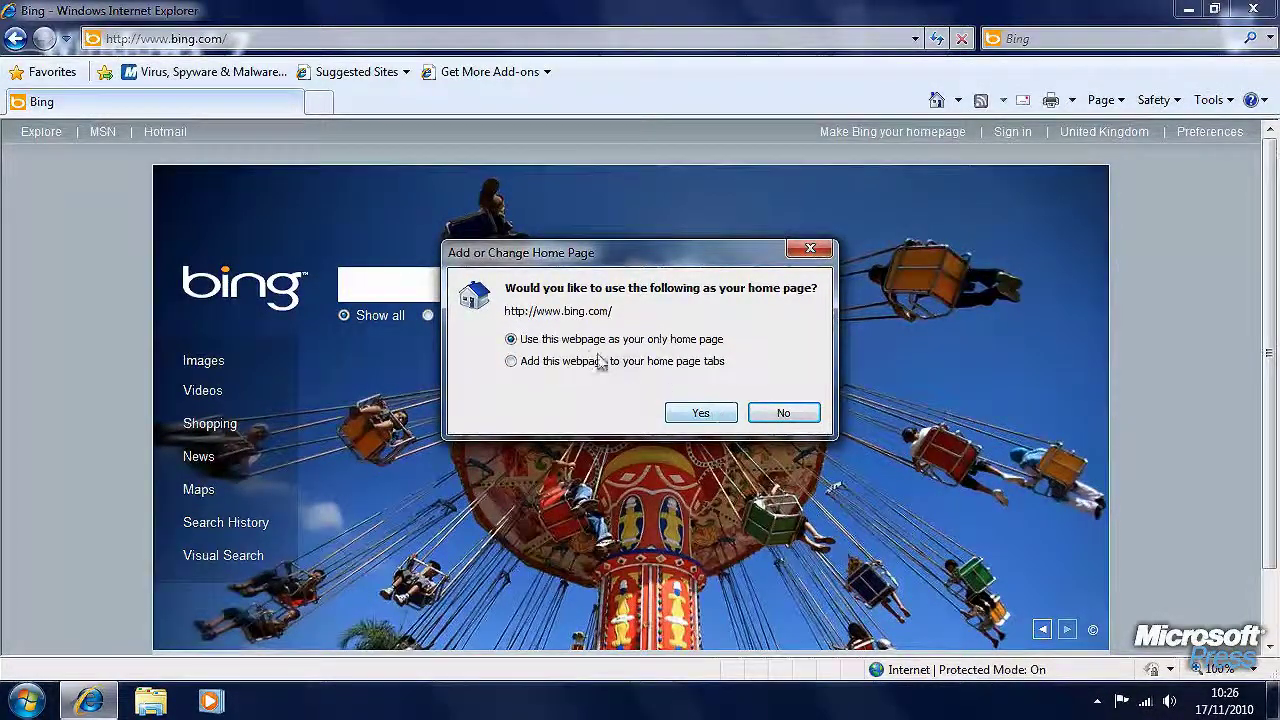
{"action": "left_click", "coordinate": [701, 413]}
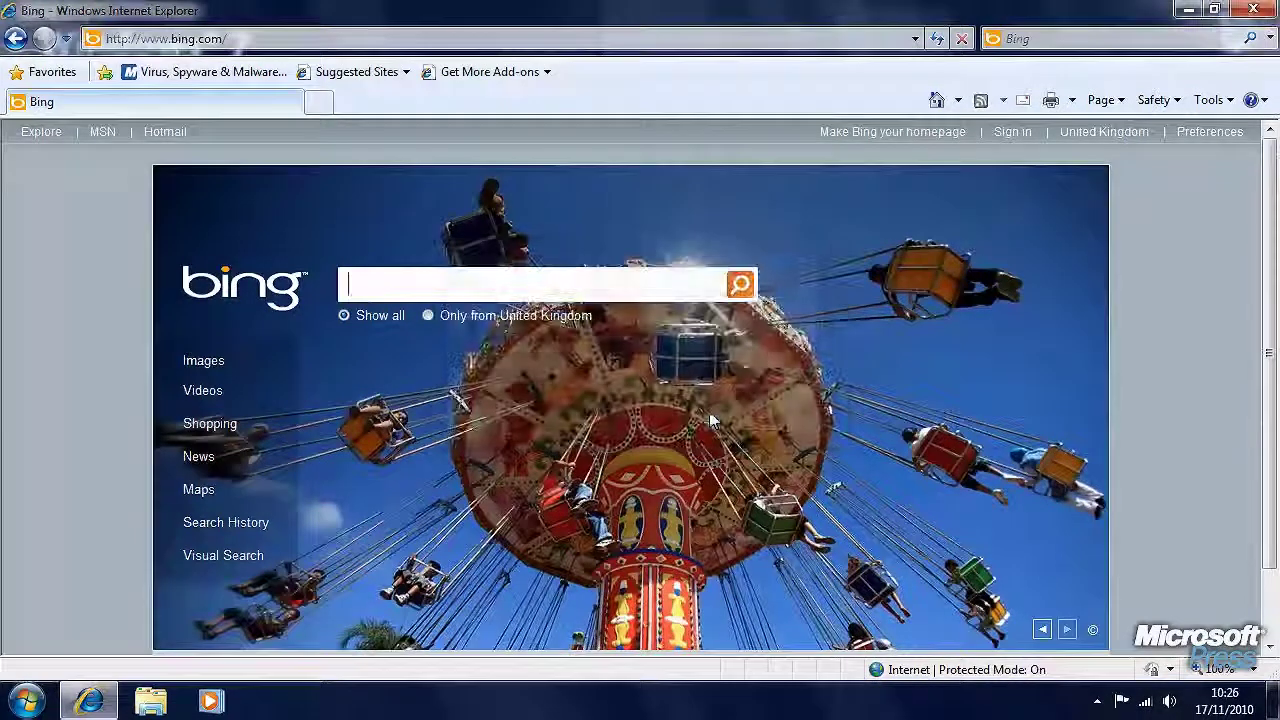
Step: Look at the choices for removing home pages and leave them unused
{"action": "left_click", "coordinate": [957, 99]}
{"action": "mouse_move", "coordinate": [903, 188]}
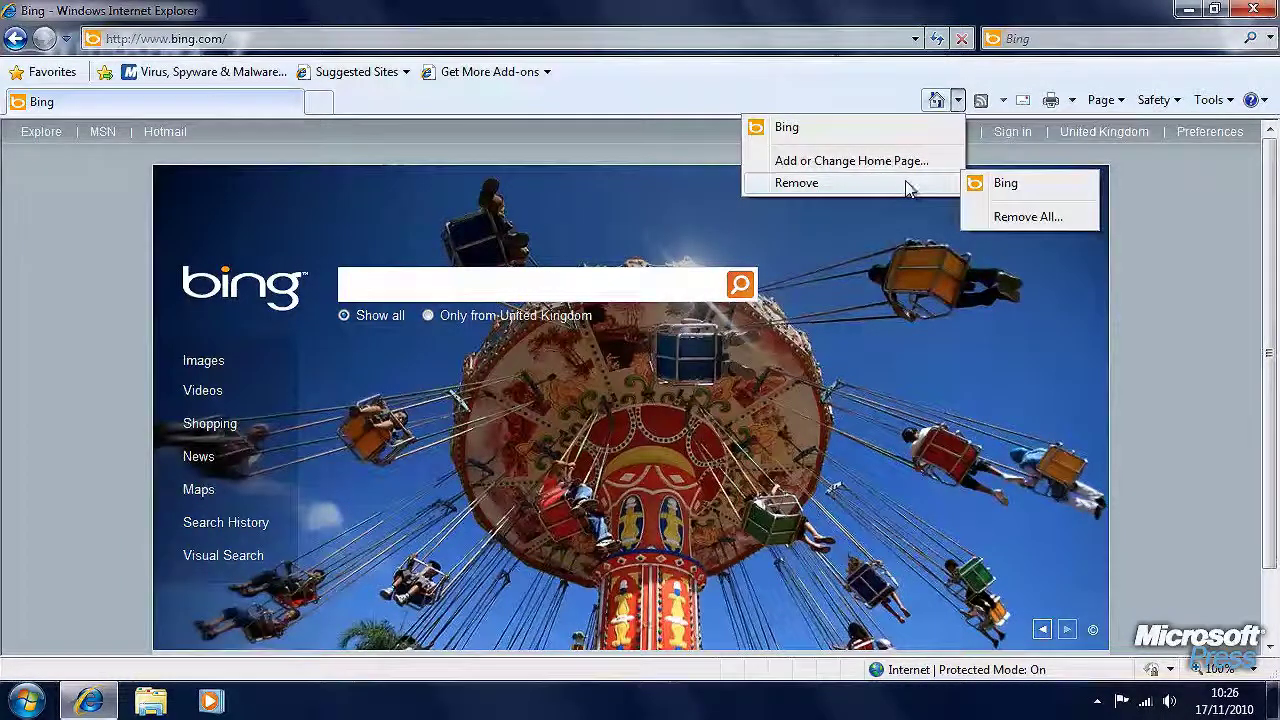
{"action": "left_click", "coordinate": [1224, 186]}
Step: Open Internet Options and review the tabbed browsing settings, then cancel them
{"action": "left_click", "coordinate": [1210, 100]}
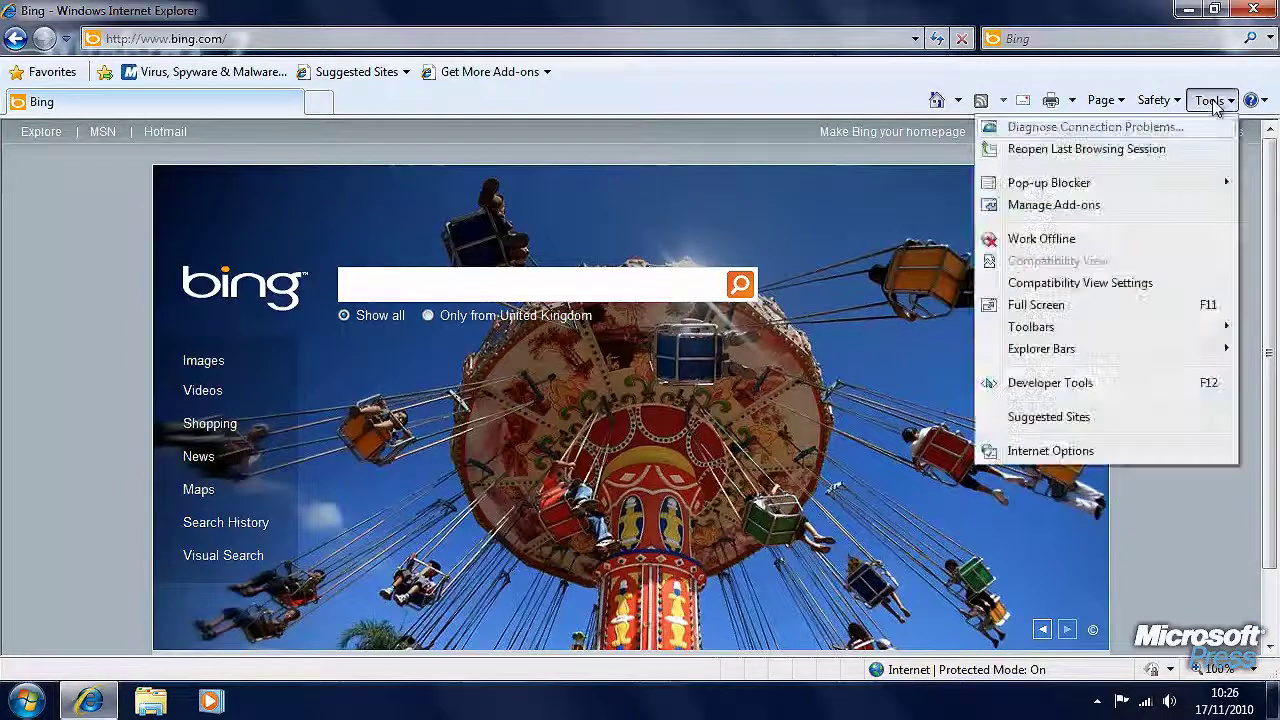
{"action": "left_click", "coordinate": [1113, 451]}
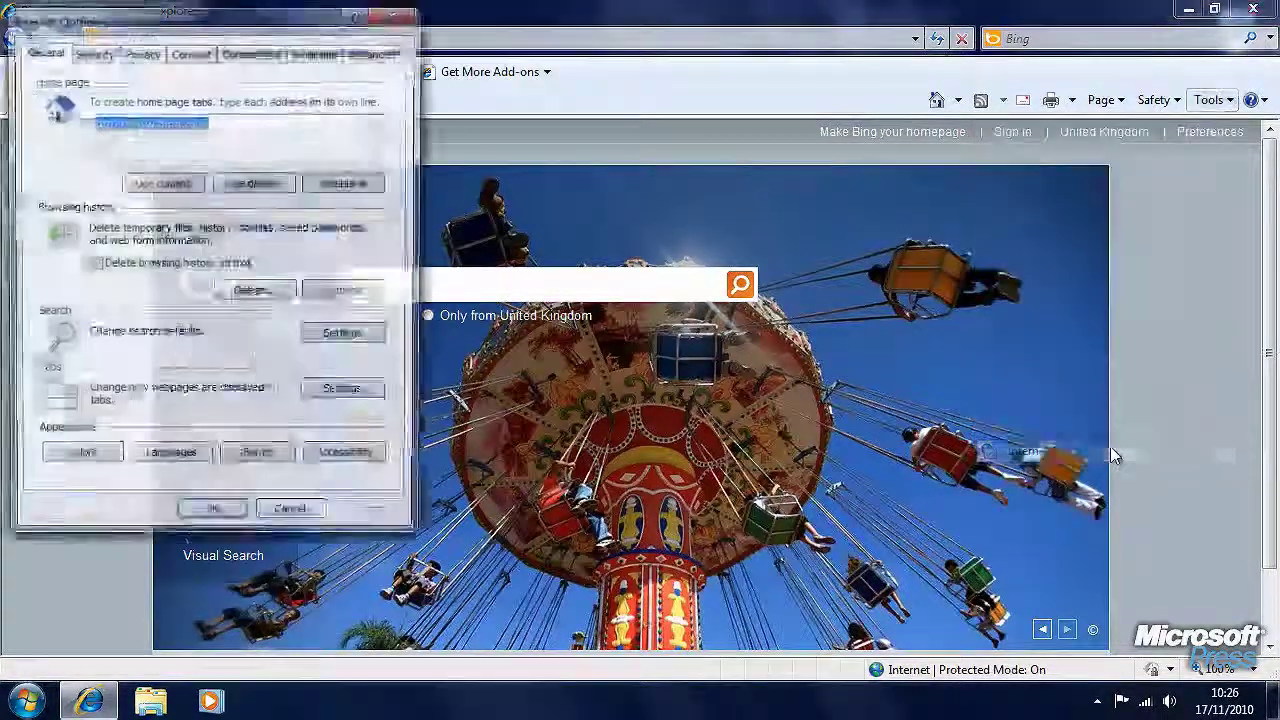
{"action": "left_click_drag", "start_coordinate": [305, 50], "coordinate": [693, 55]}
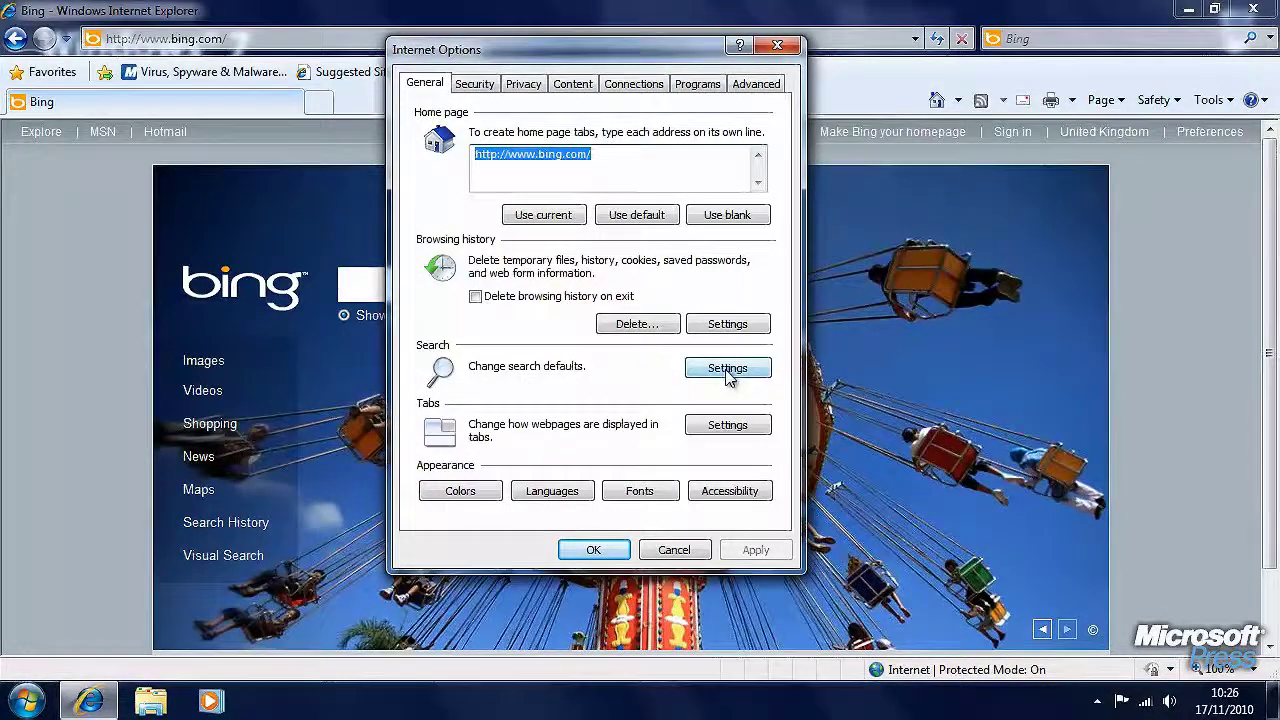
{"action": "left_click", "coordinate": [727, 426]}
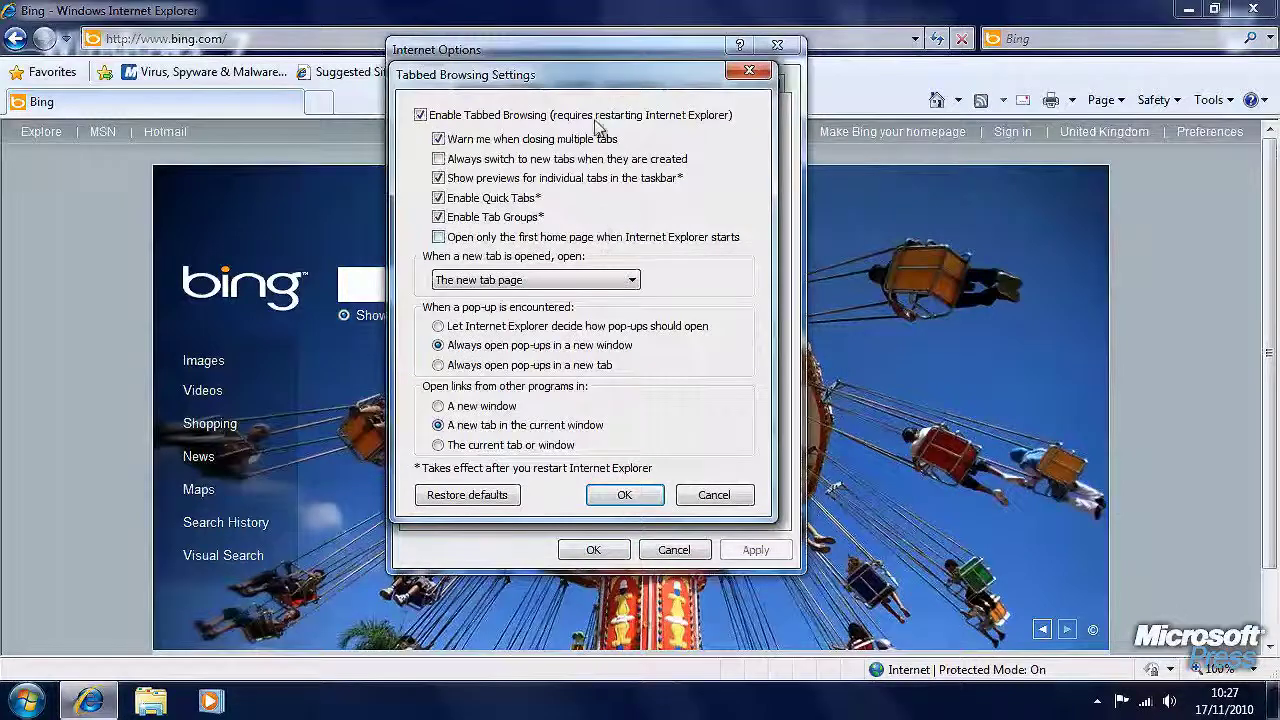
{"action": "left_click_drag", "start_coordinate": [614, 80], "coordinate": [621, 79]}
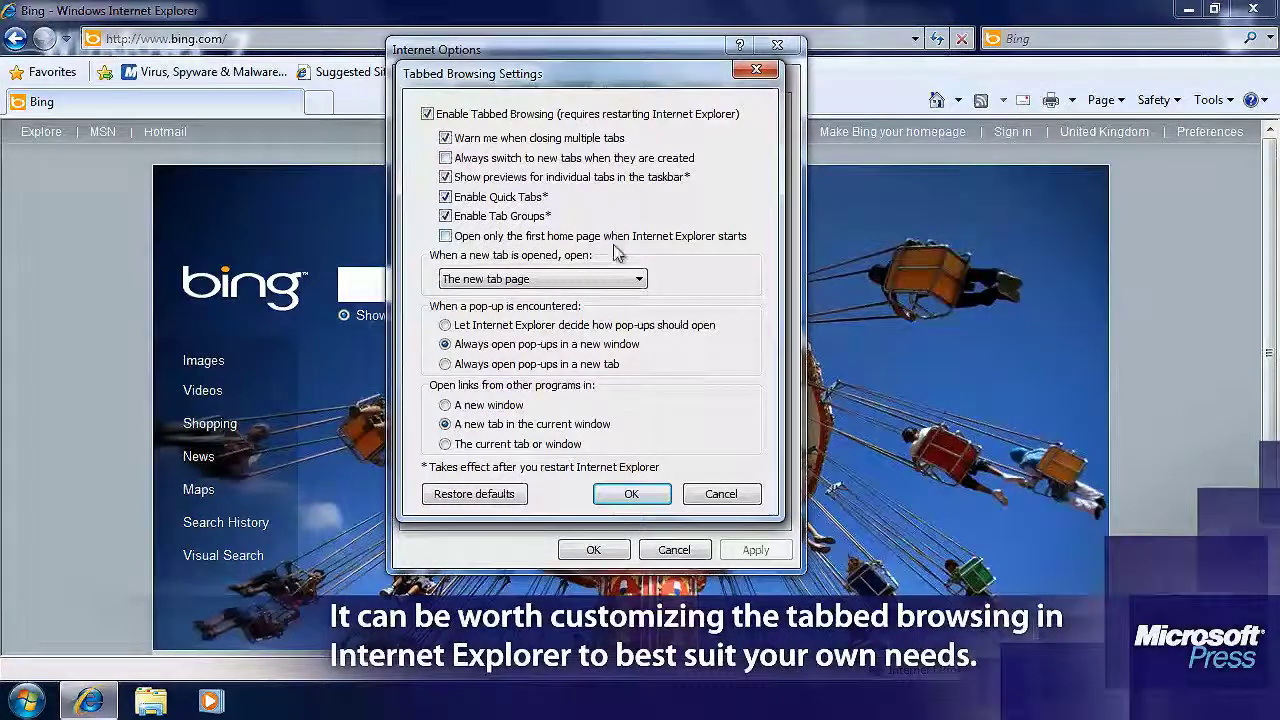
{"action": "left_click", "coordinate": [716, 494]}
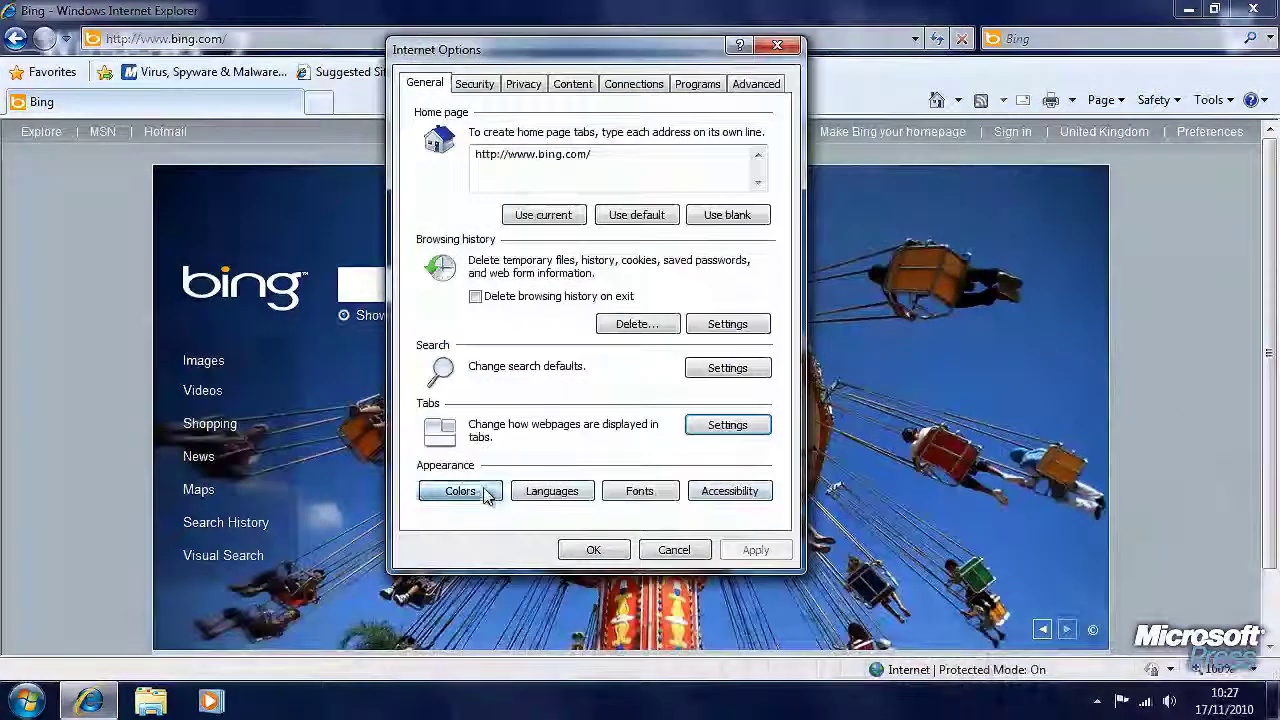
Step: Review the webpage color settings and the languages available to add as a preference, cancelling both
{"action": "left_click", "coordinate": [484, 493]}
{"action": "left_click_drag", "start_coordinate": [527, 78], "coordinate": [617, 134]}
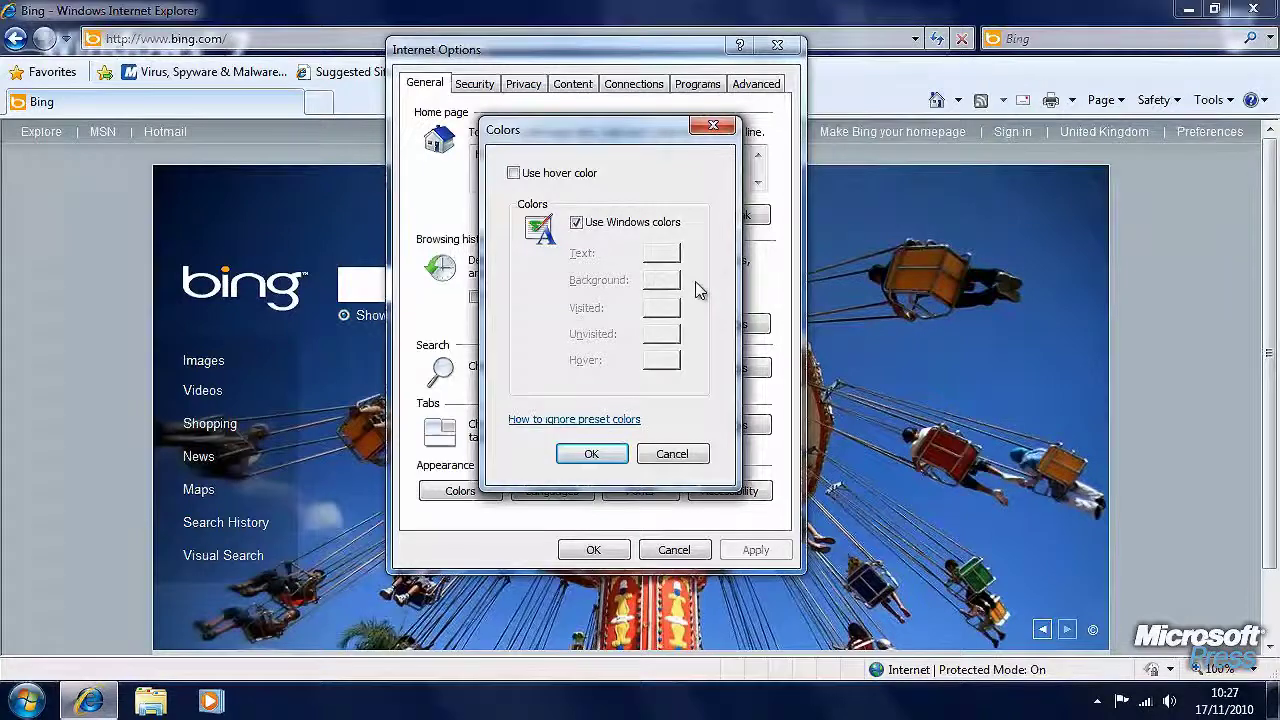
{"action": "left_click", "coordinate": [663, 453]}
{"action": "left_click", "coordinate": [552, 491]}
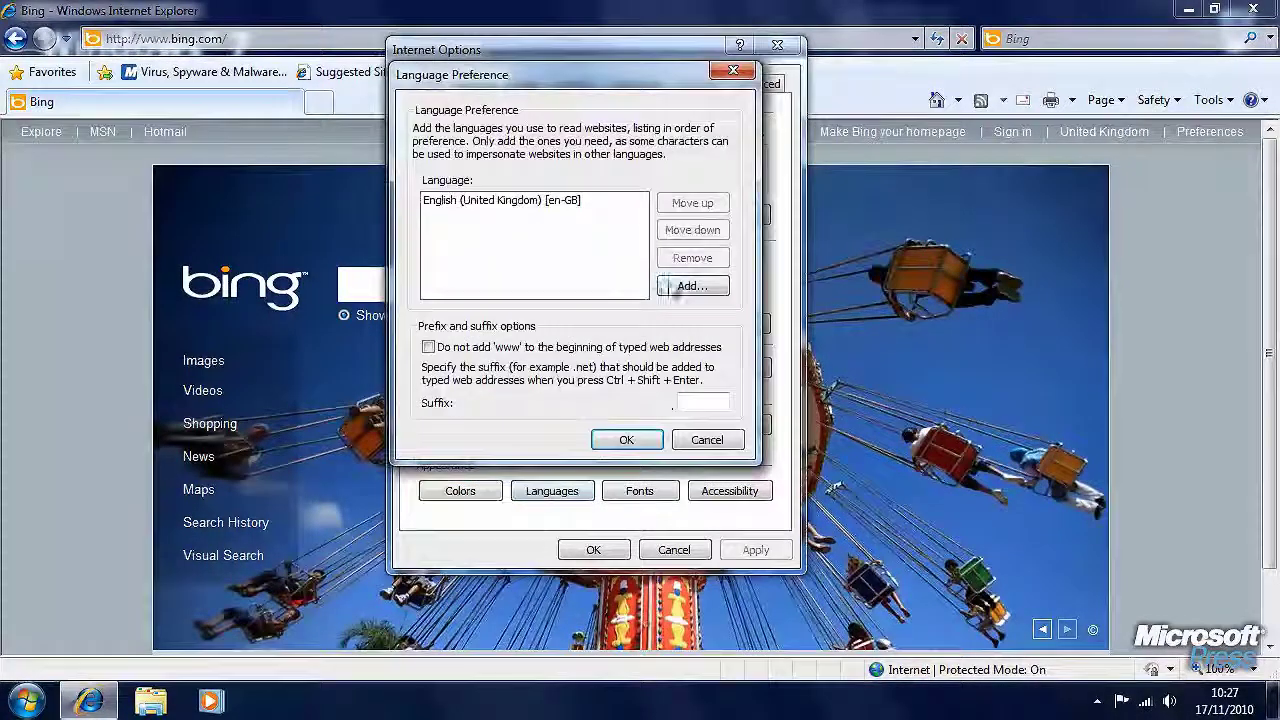
{"action": "left_click", "coordinate": [690, 285]}
{"action": "left_click_drag", "start_coordinate": [698, 177], "coordinate": [699, 231]}
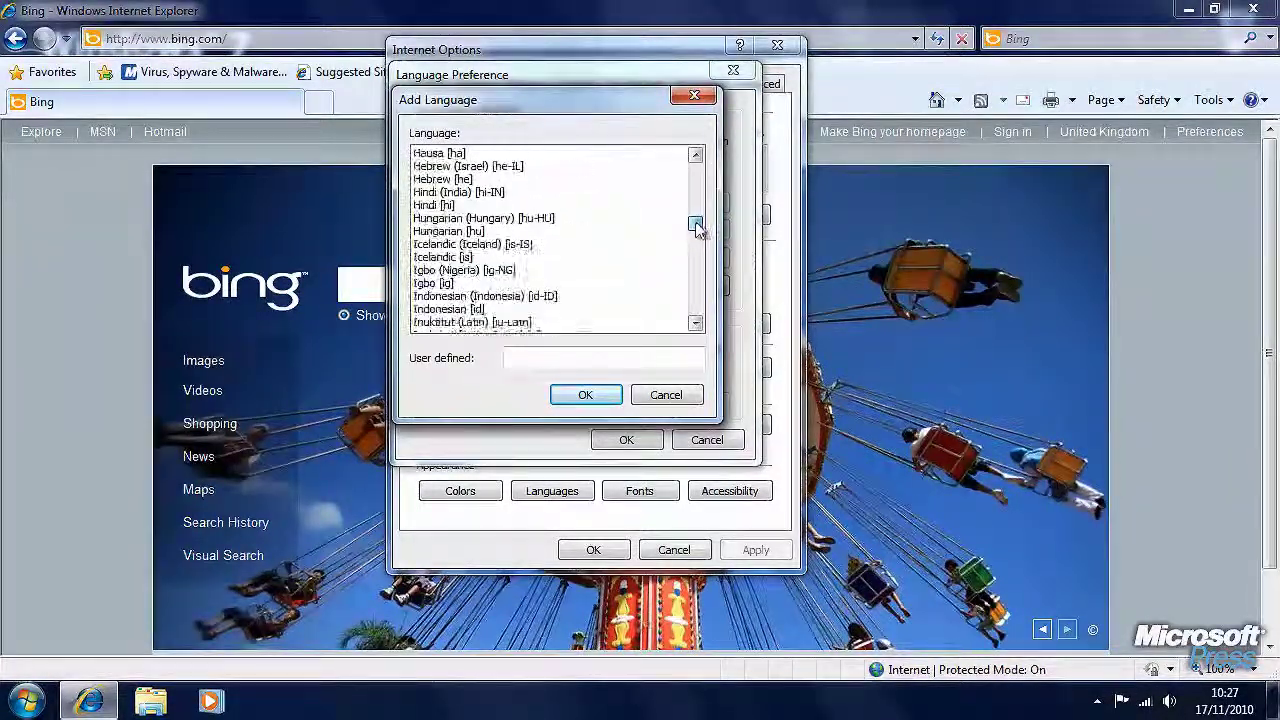
{"action": "left_click", "coordinate": [664, 396]}
{"action": "left_click", "coordinate": [706, 440]}
Step: Review the webpage and plain text font lists and the accessibility formatting options, cancelling both
{"action": "left_click", "coordinate": [657, 492]}
{"action": "left_click_drag", "start_coordinate": [698, 232], "coordinate": [695, 241]}
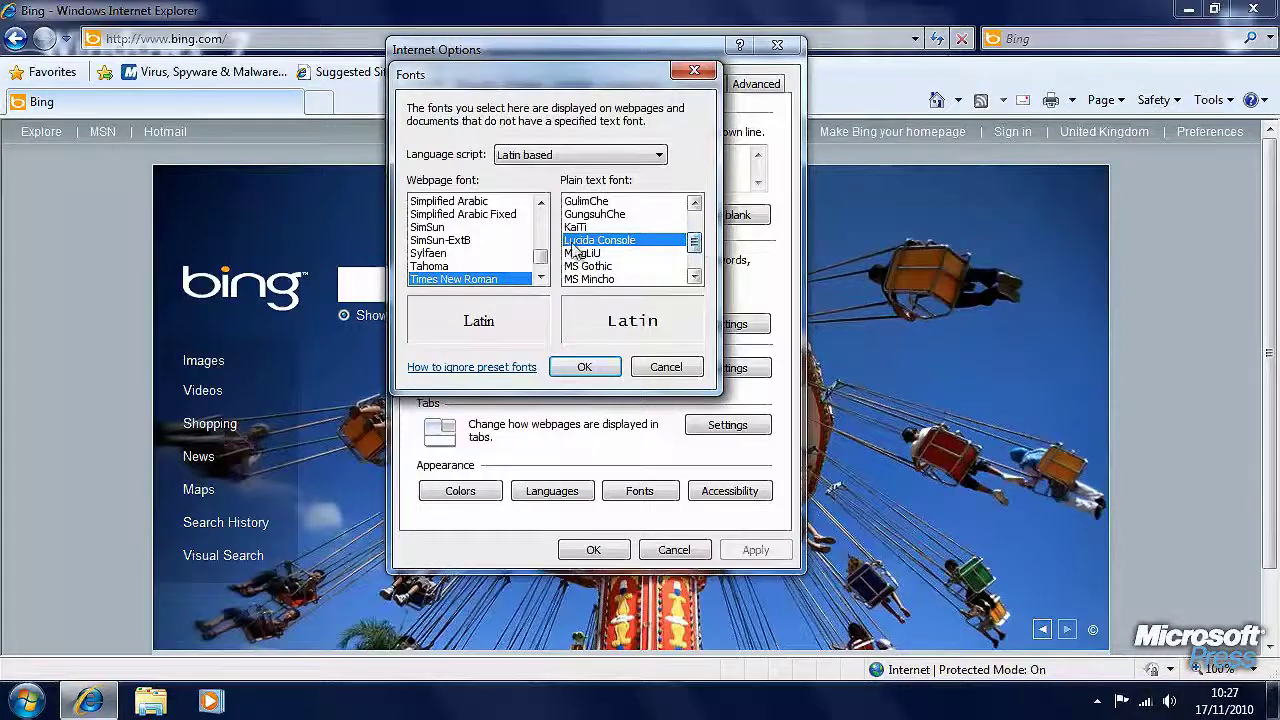
{"action": "left_click_drag", "start_coordinate": [541, 258], "coordinate": [546, 244]}
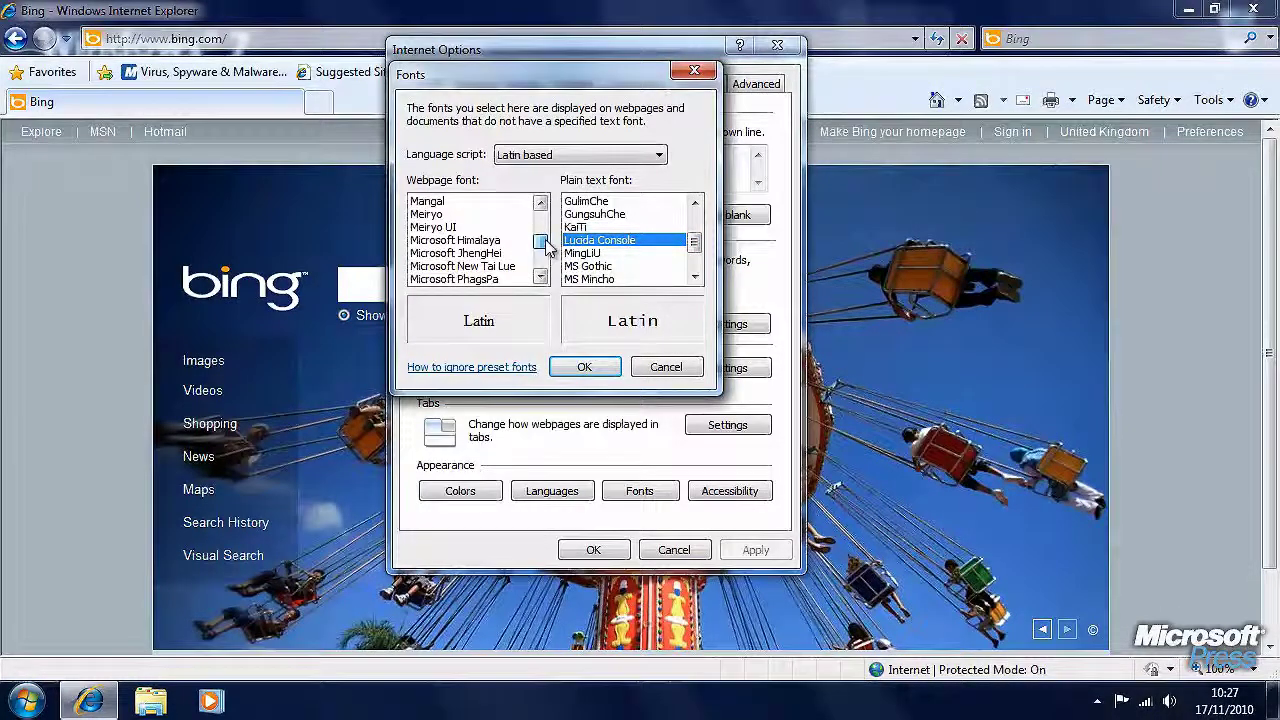
{"action": "left_click", "coordinate": [665, 368]}
{"action": "left_click", "coordinate": [733, 491]}
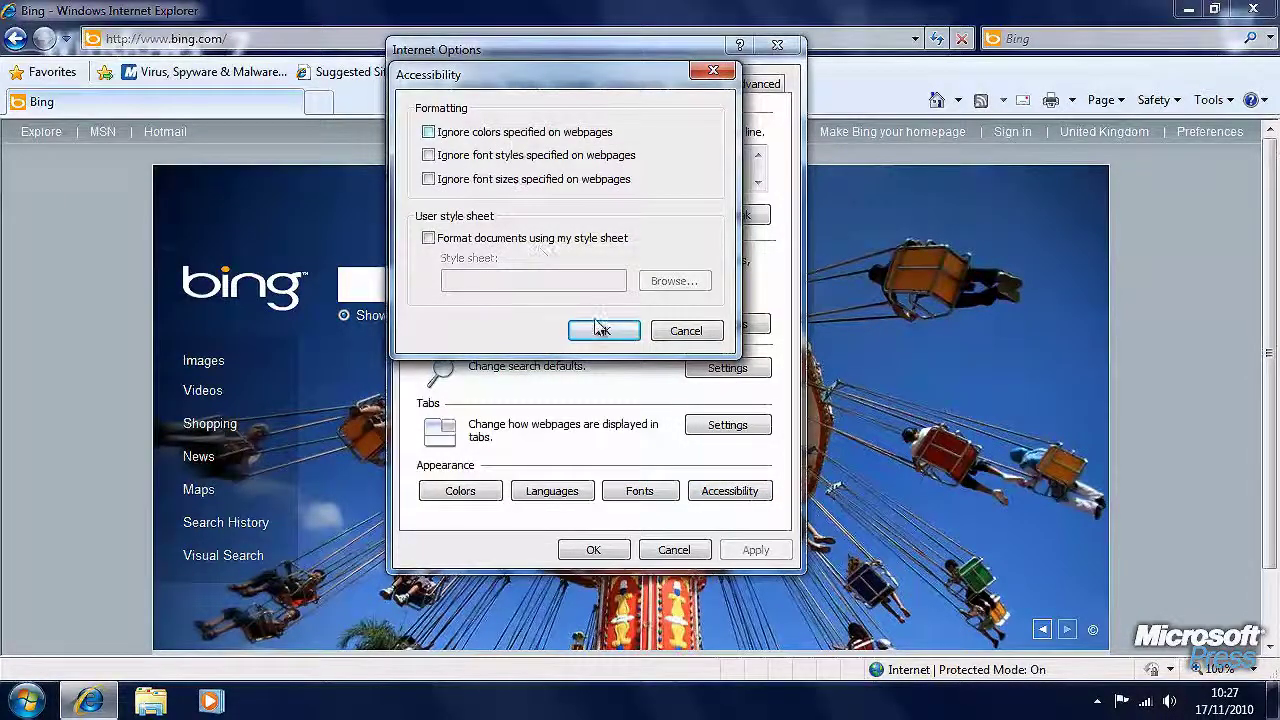
{"action": "left_click", "coordinate": [688, 334]}
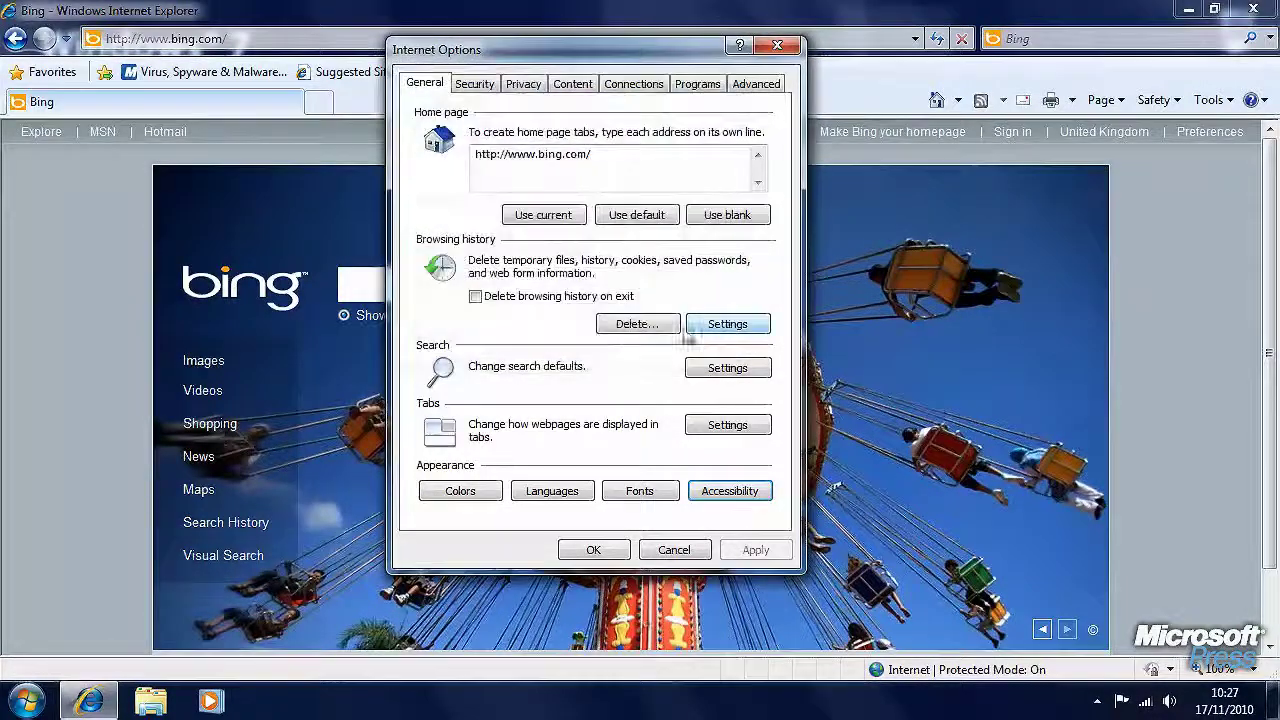
Step: Review the content options and the AutoComplete settings, cancelling without changes
{"action": "left_click", "coordinate": [572, 84]}
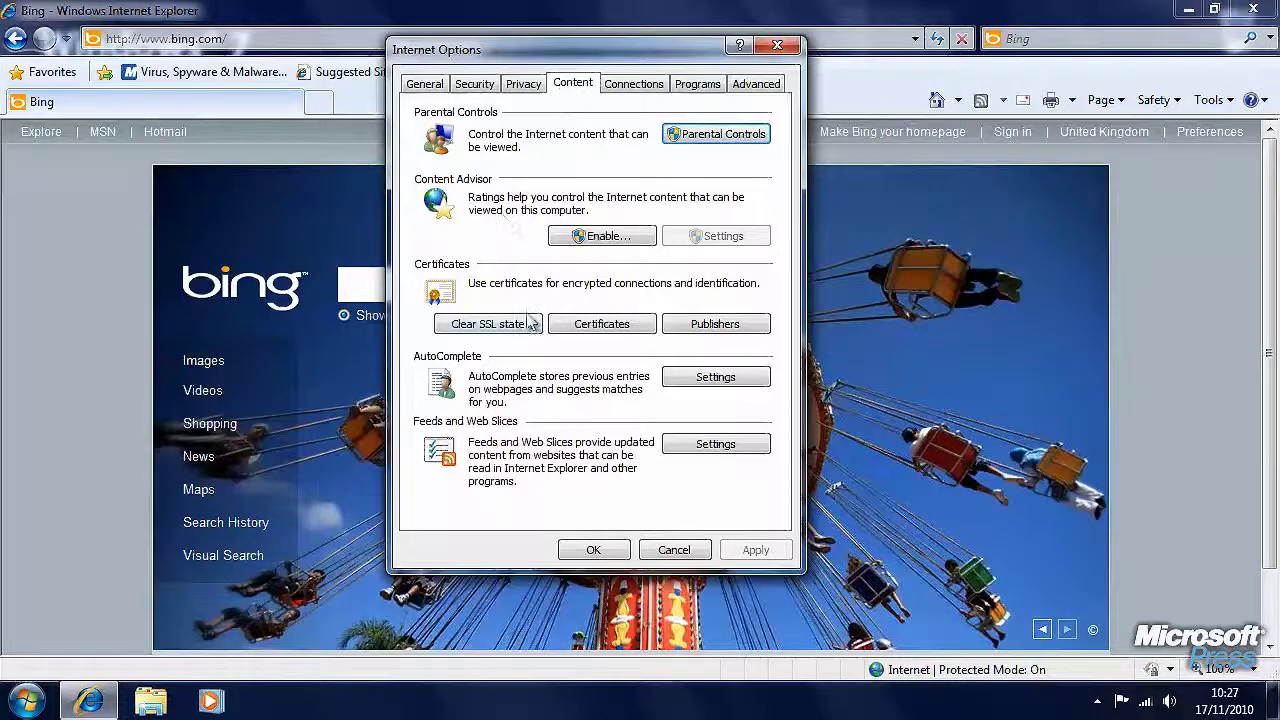
{"action": "left_click", "coordinate": [754, 386]}
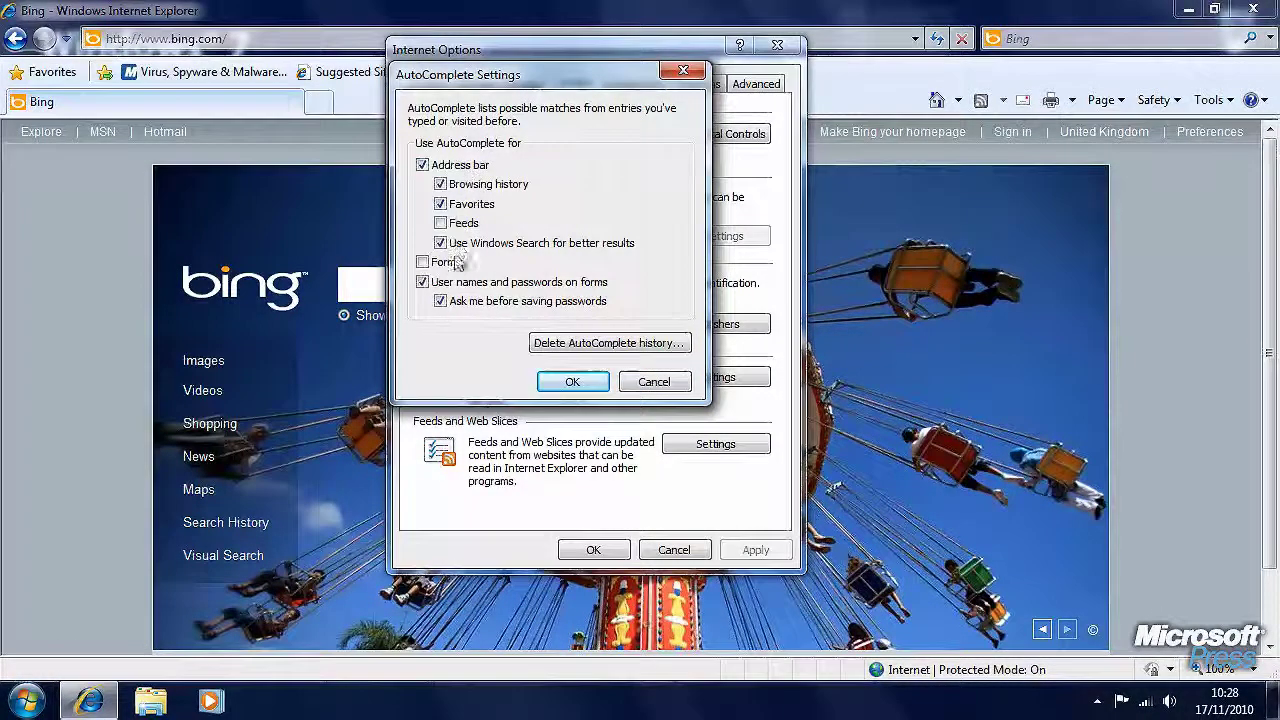
{"action": "left_click", "coordinate": [655, 383]}
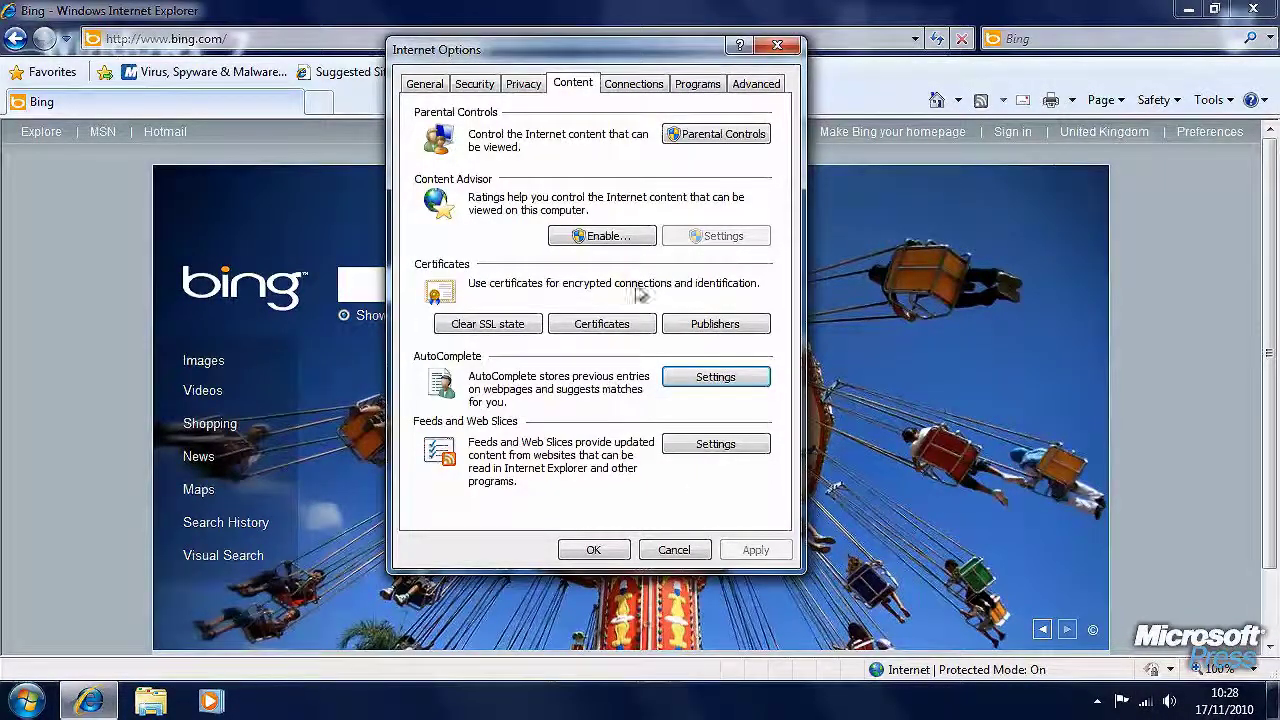
Step: Review the program settings and the advanced settings down to the printing options, then cancel Internet Options
{"action": "left_click", "coordinate": [700, 84]}
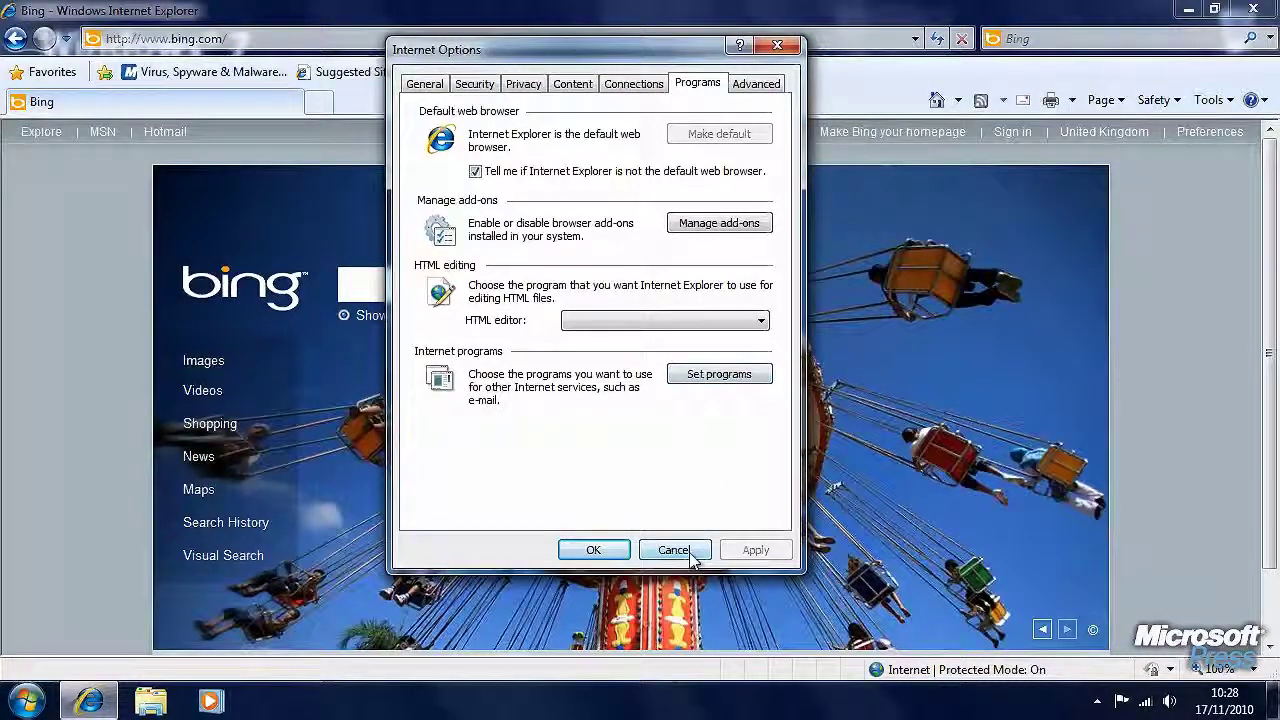
{"action": "left_click", "coordinate": [752, 85]}
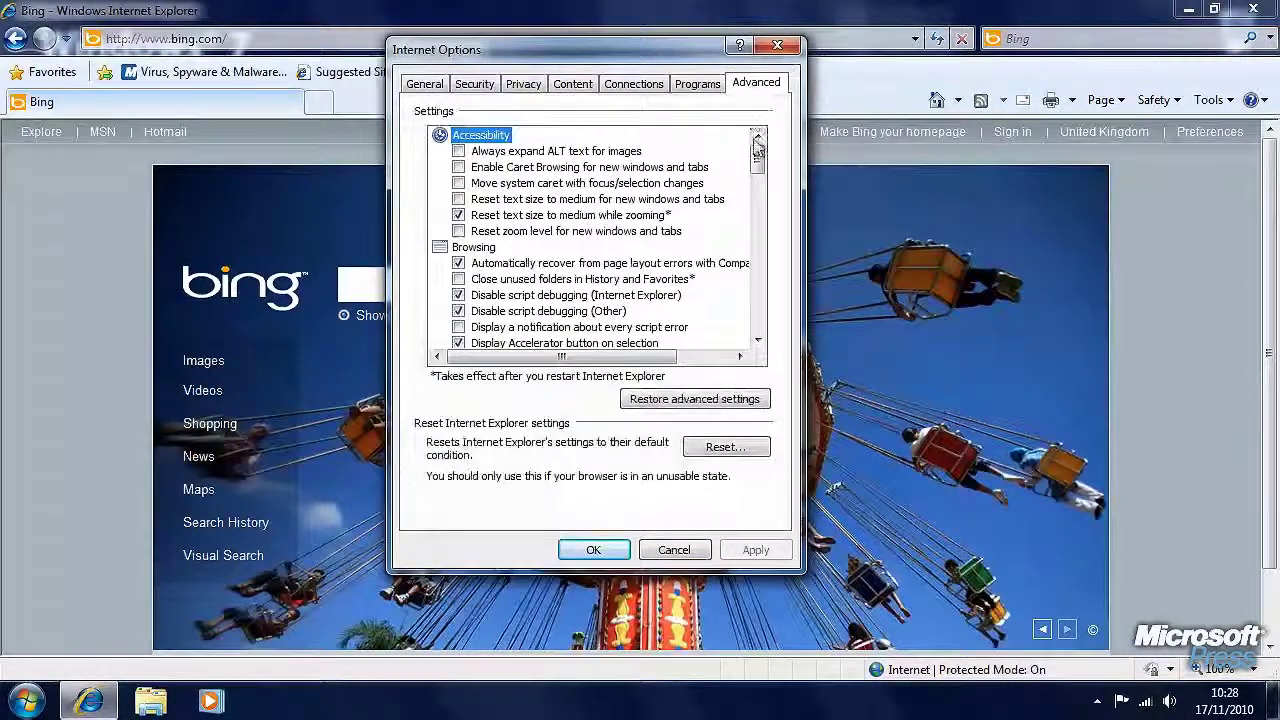
{"action": "left_click_drag", "start_coordinate": [757, 168], "coordinate": [708, 276]}
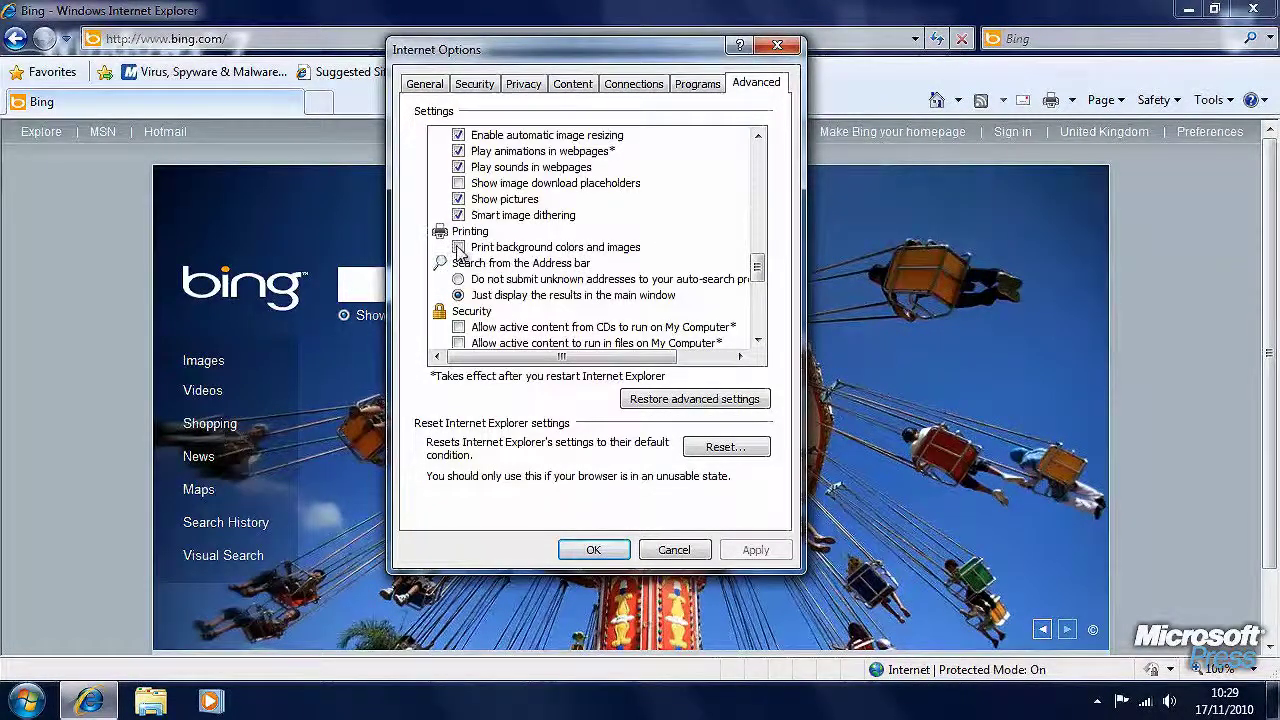
{"action": "left_click", "coordinate": [677, 550]}
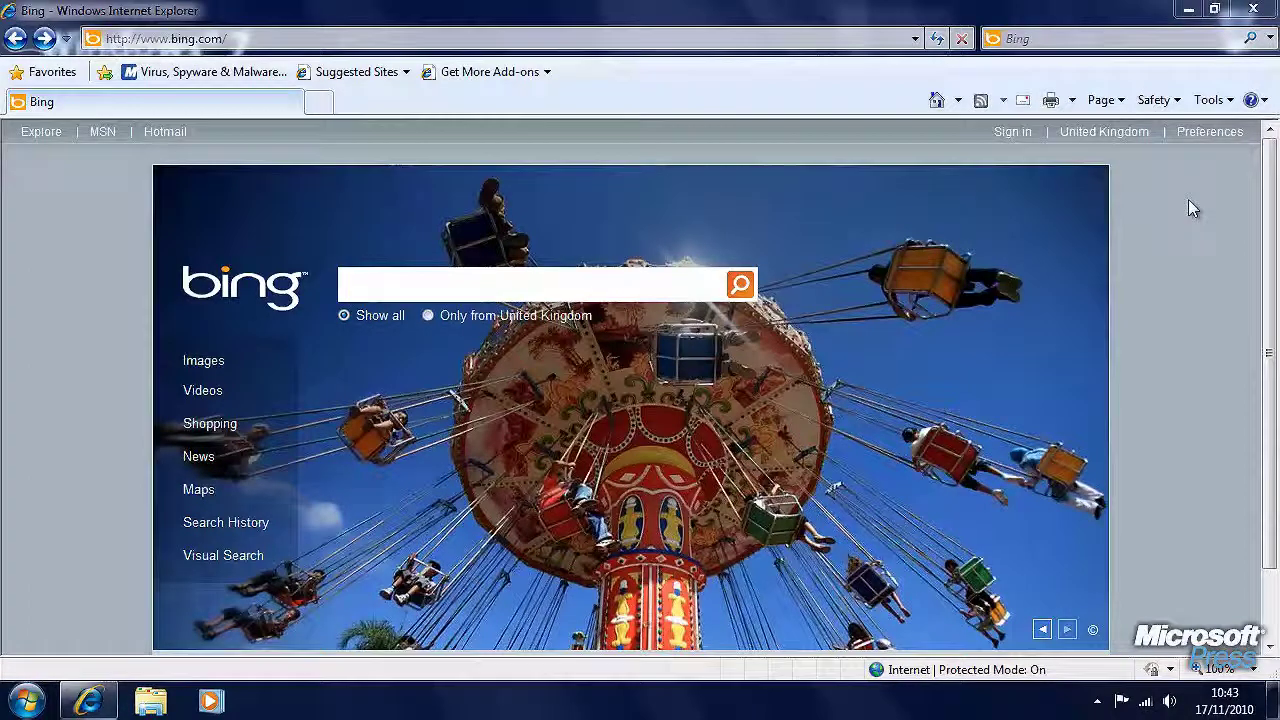
{"action": "left_click", "coordinate": [1216, 104]}
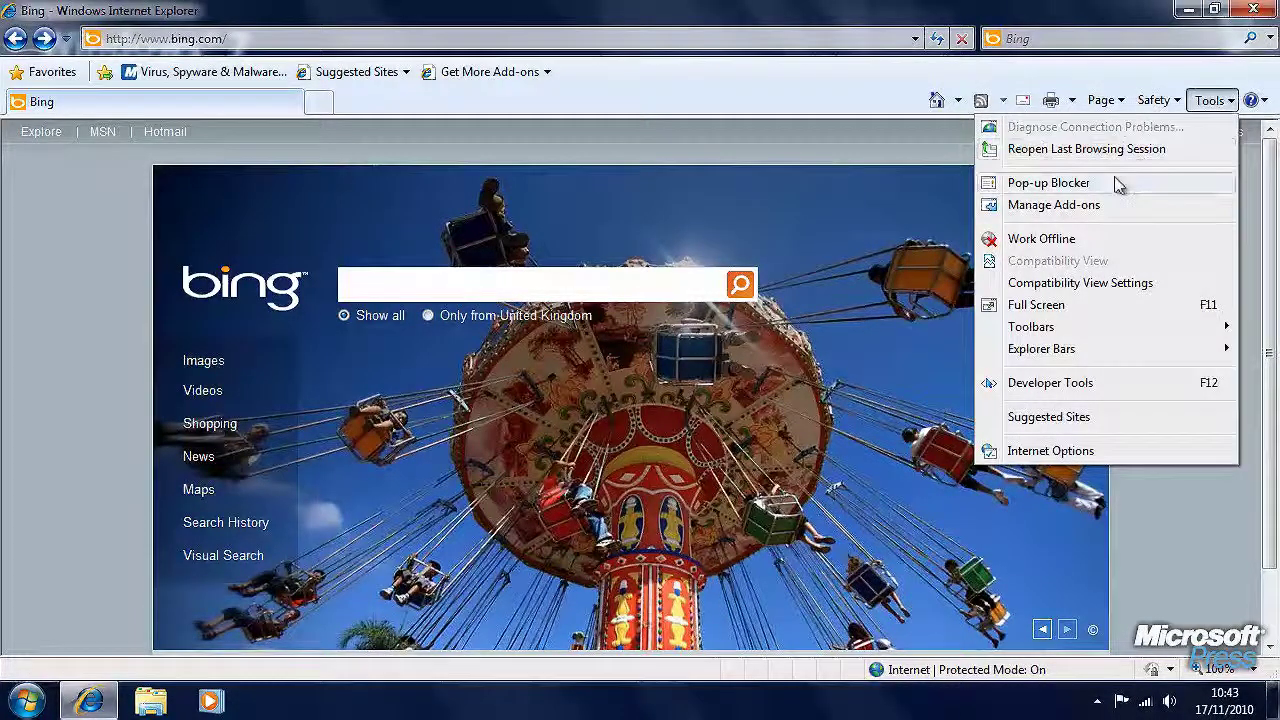
{"action": "mouse_move", "coordinate": [1118, 186]}
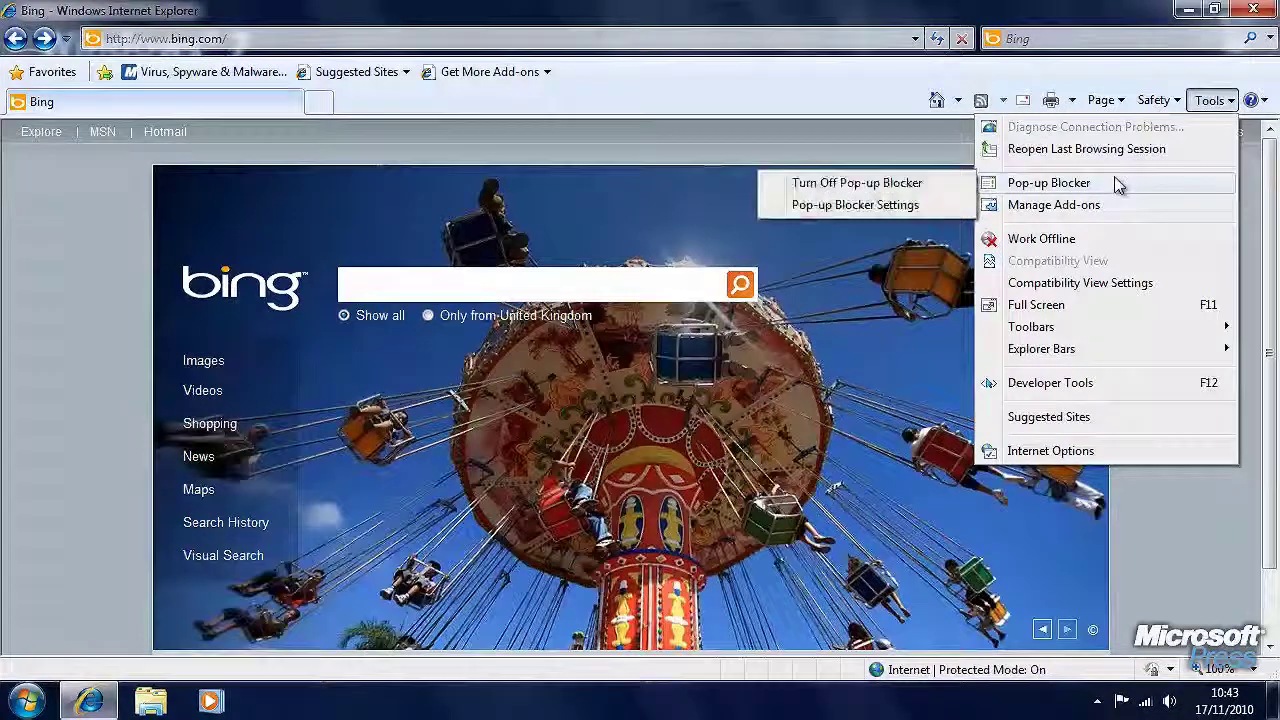
{"action": "left_click", "coordinate": [942, 205]}
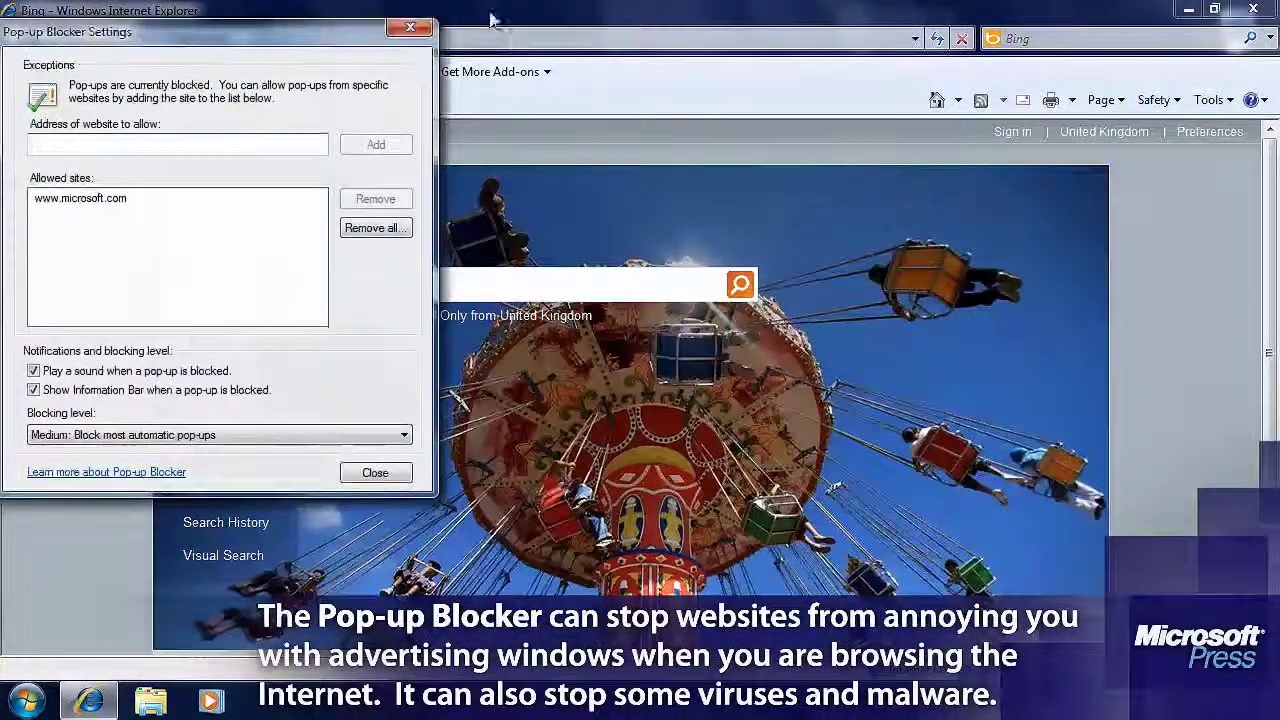
{"action": "left_click_drag", "start_coordinate": [329, 34], "coordinate": [762, 85]}
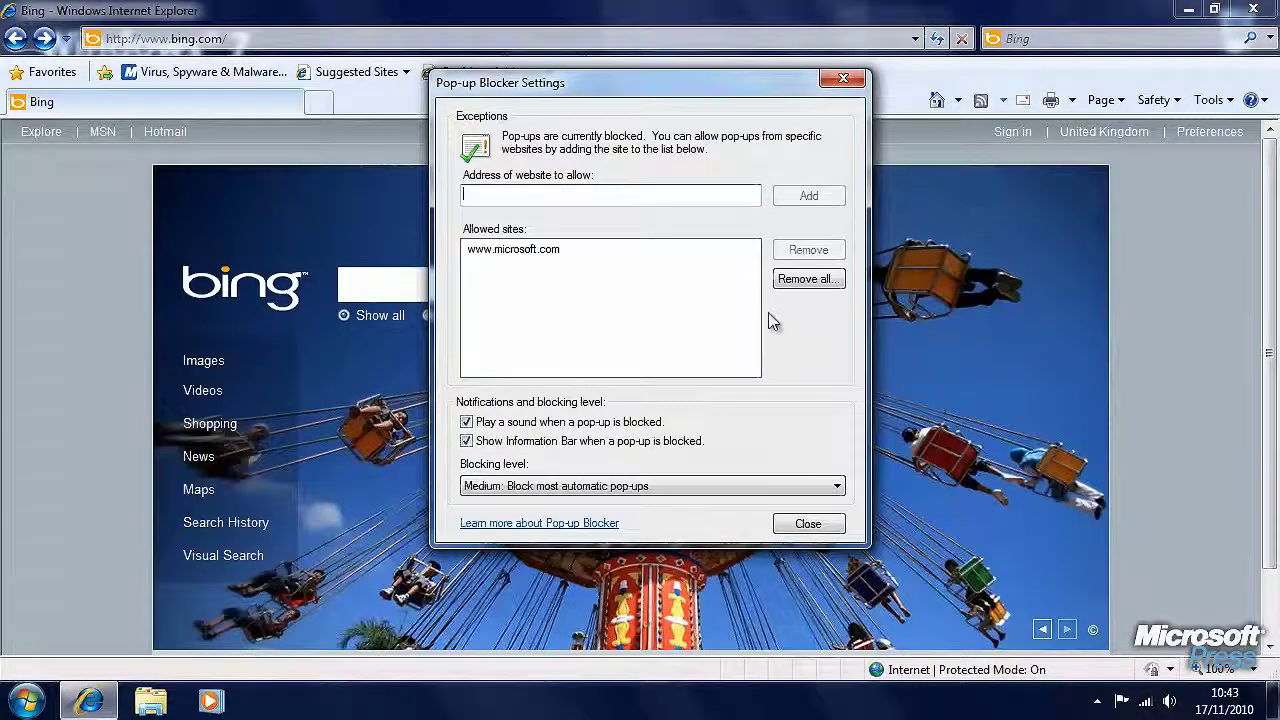
{"action": "left_click", "coordinate": [540, 255]}
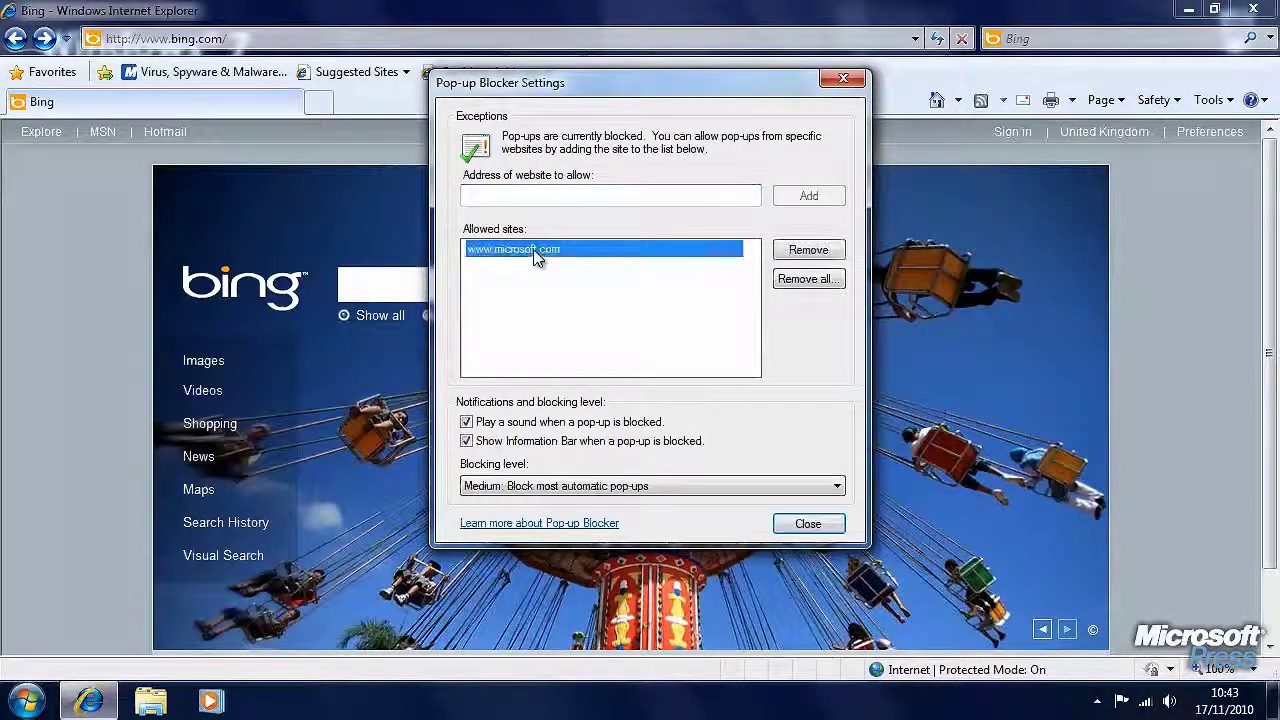
{"action": "left_click", "coordinate": [808, 250]}
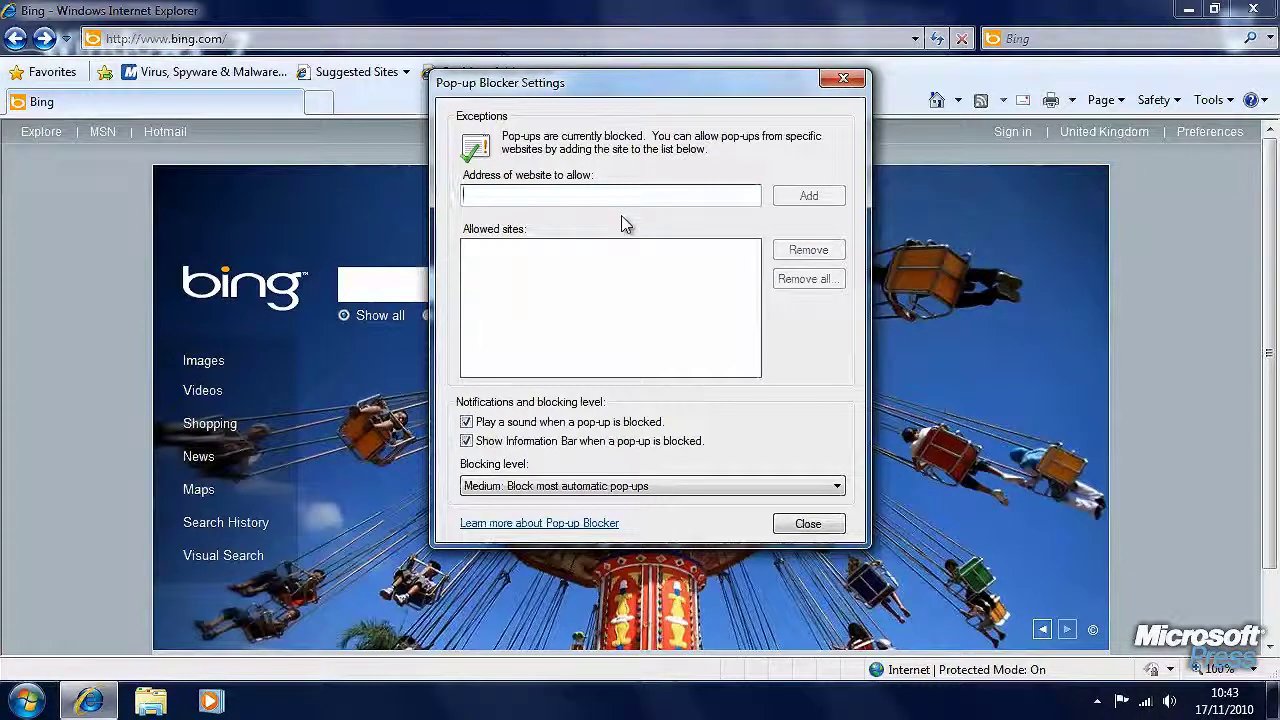
{"action": "type", "text": "www.microsoft.com"}
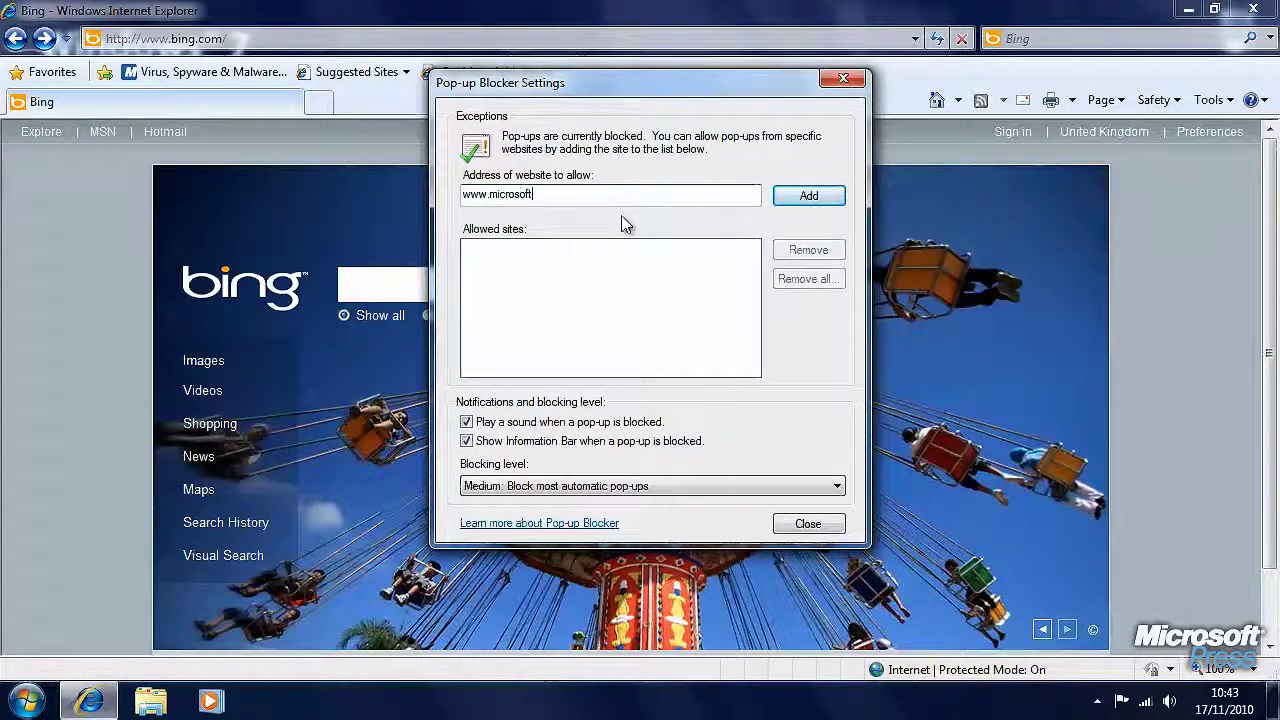
{"action": "left_click", "coordinate": [800, 195]}
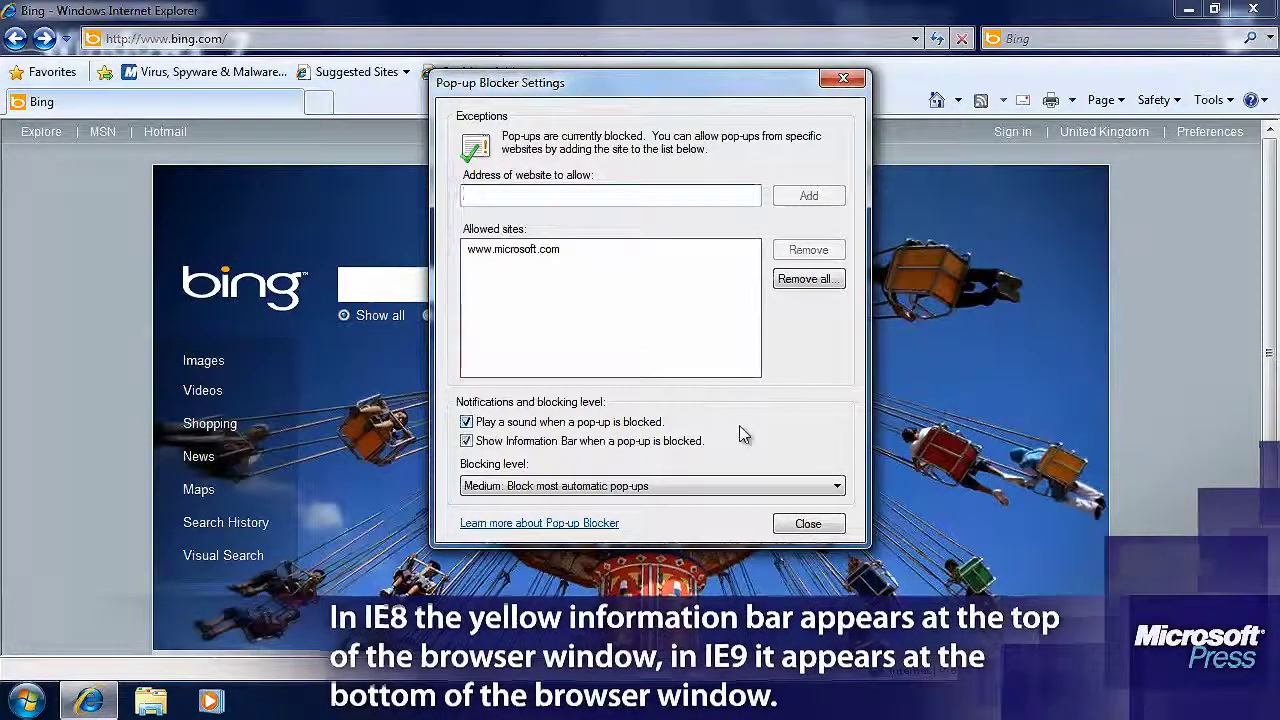
{"action": "left_click", "coordinate": [791, 486]}
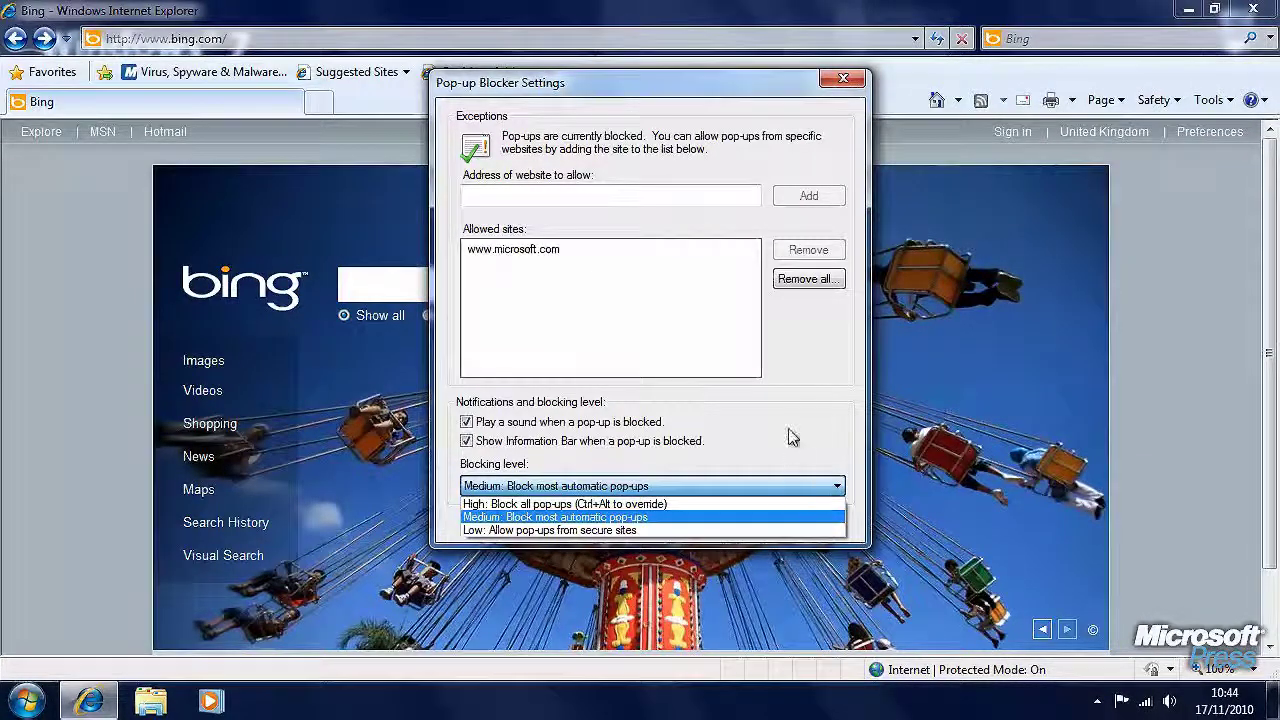
{"action": "left_click", "coordinate": [791, 438]}
{"action": "left_click", "coordinate": [810, 524]}
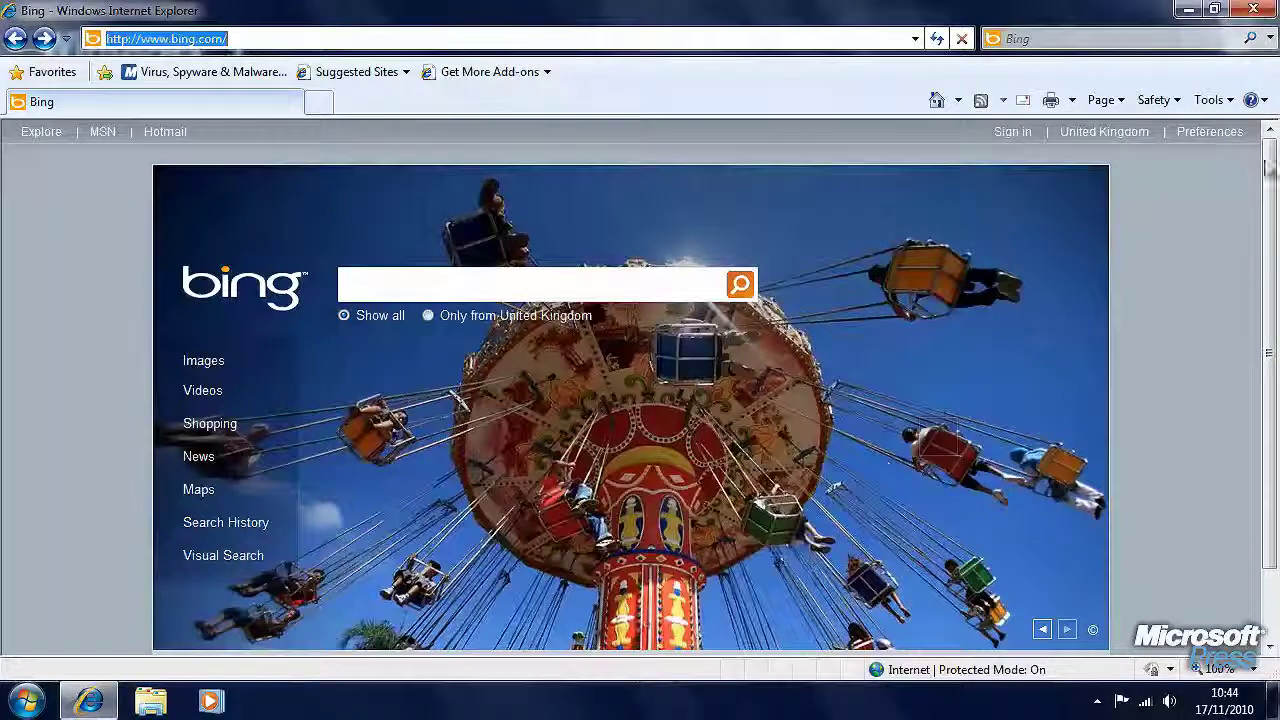
Step: Review the InPrivate Filtering choices for blocking content providers and cancel without turning filtering on
{"action": "left_click", "coordinate": [1160, 104]}
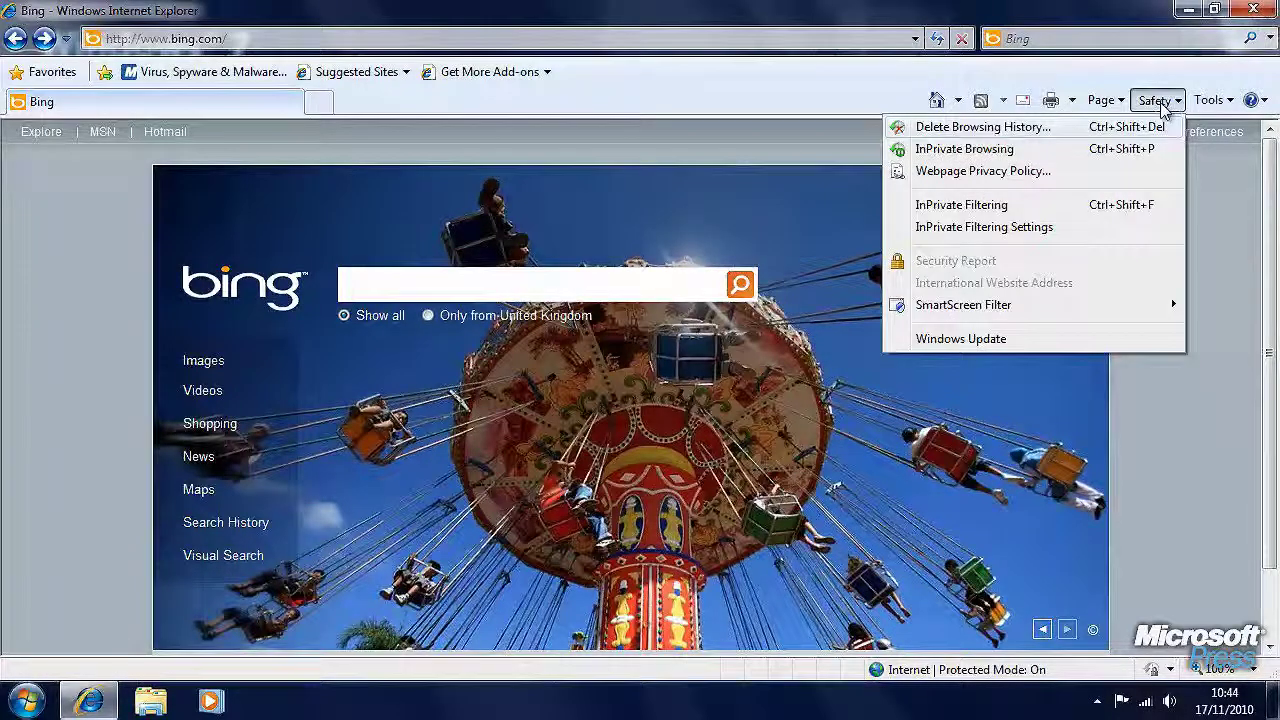
{"action": "left_click", "coordinate": [1064, 205]}
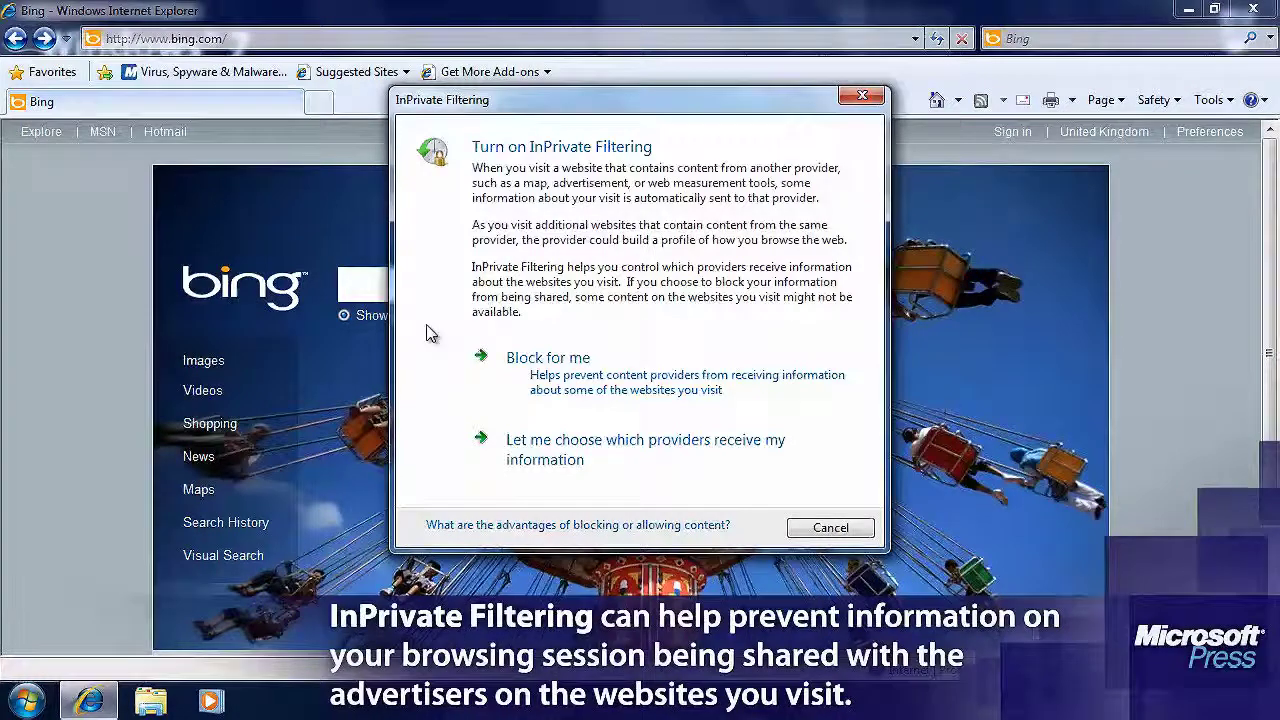
{"action": "left_click", "coordinate": [857, 535]}
Step: Check the current Bing website with SmartScreen Filter and dismiss the report
{"action": "left_click", "coordinate": [1155, 100]}
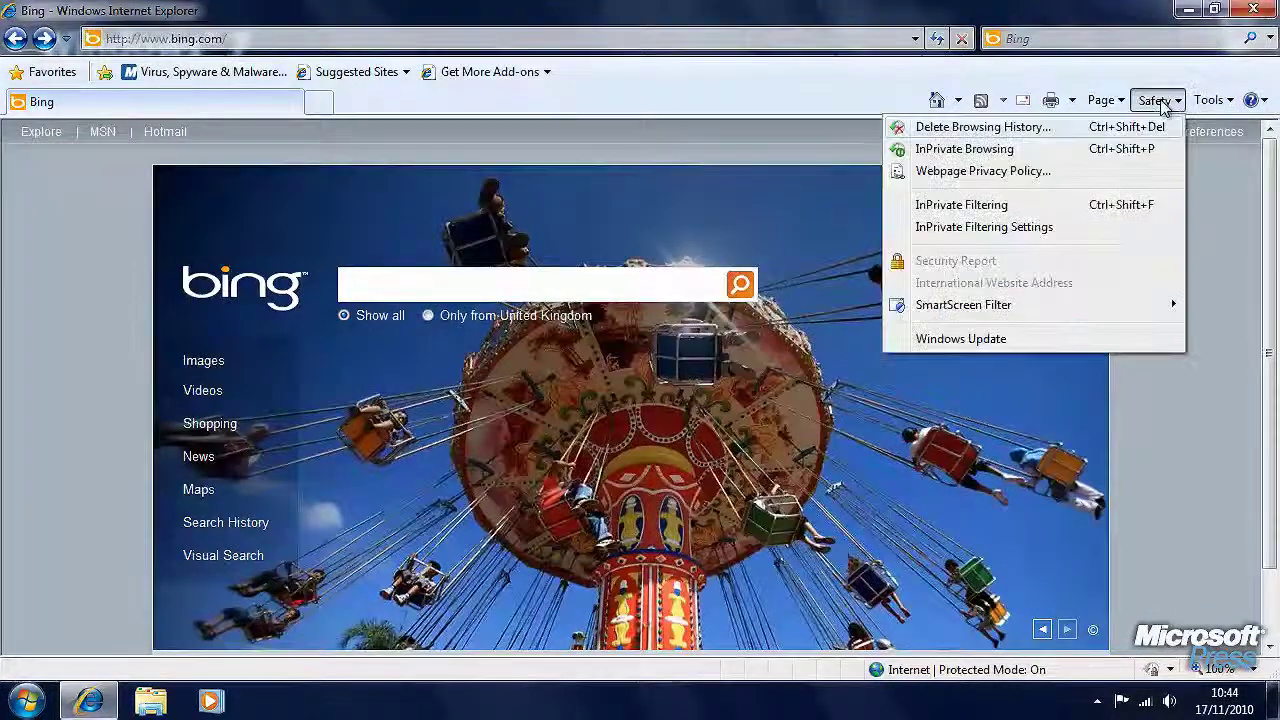
{"action": "mouse_move", "coordinate": [1023, 305]}
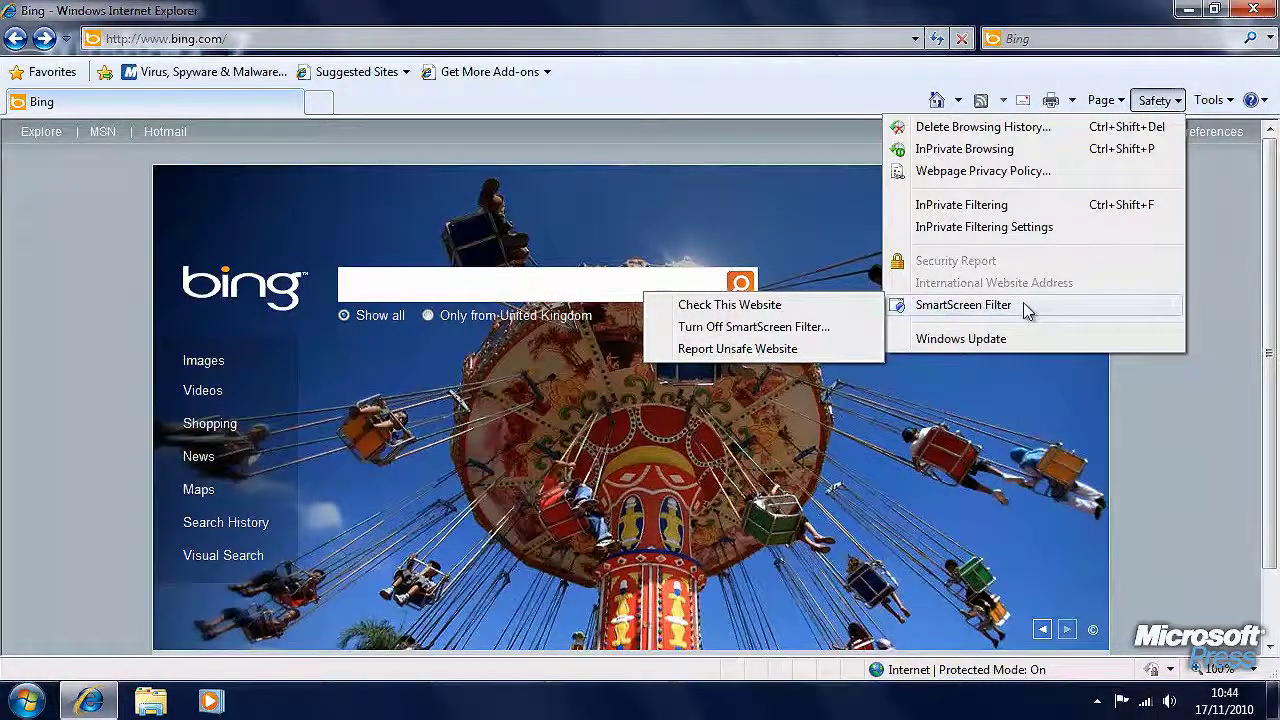
{"action": "left_click", "coordinate": [855, 314]}
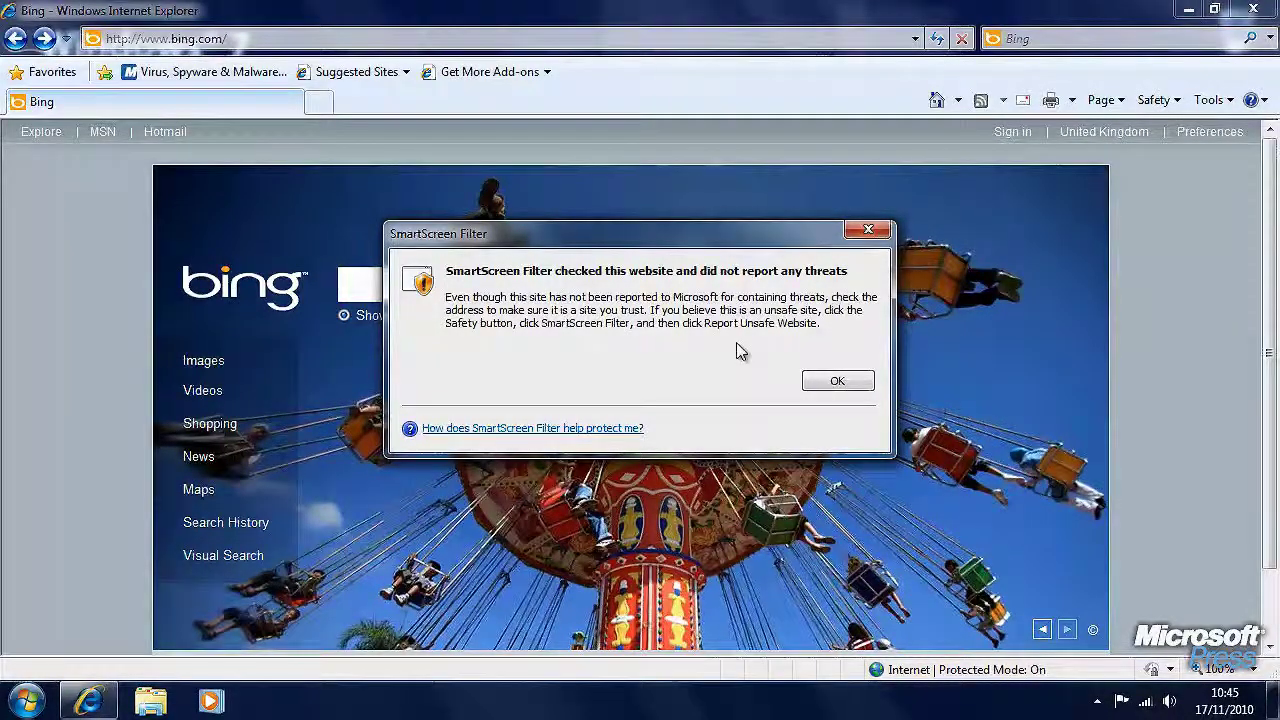
{"action": "left_click", "coordinate": [849, 384]}
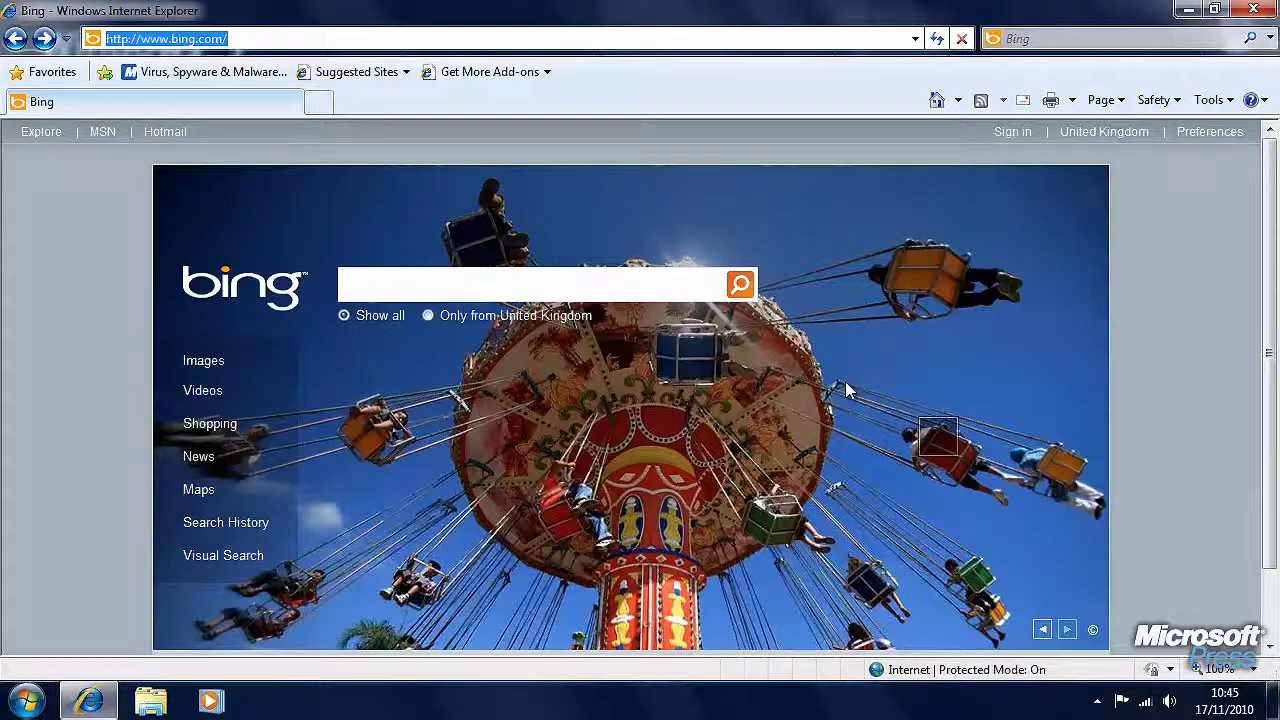
Step: Enter "phishing" in the Bing page's search box, correcting the misspelled second letter
{"action": "left_click", "coordinate": [645, 285]}
{"action": "type", "text": "pgishing"}
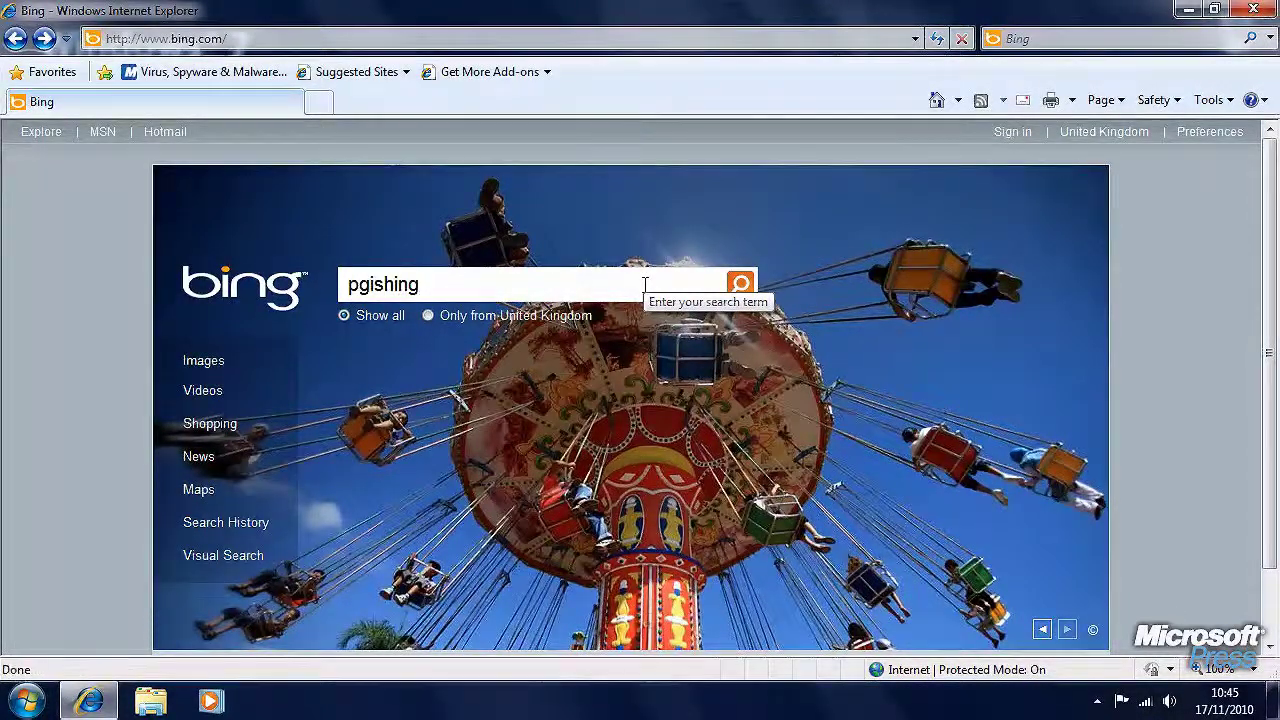
{"action": "key", "text": "Left"}
{"action": "key", "text": "Left"}
{"action": "key", "text": "Left"}
{"action": "key", "text": "Left"}
{"action": "key", "text": "Left"}
{"action": "key", "text": "Left"}
{"action": "key", "text": "BackSpace"}
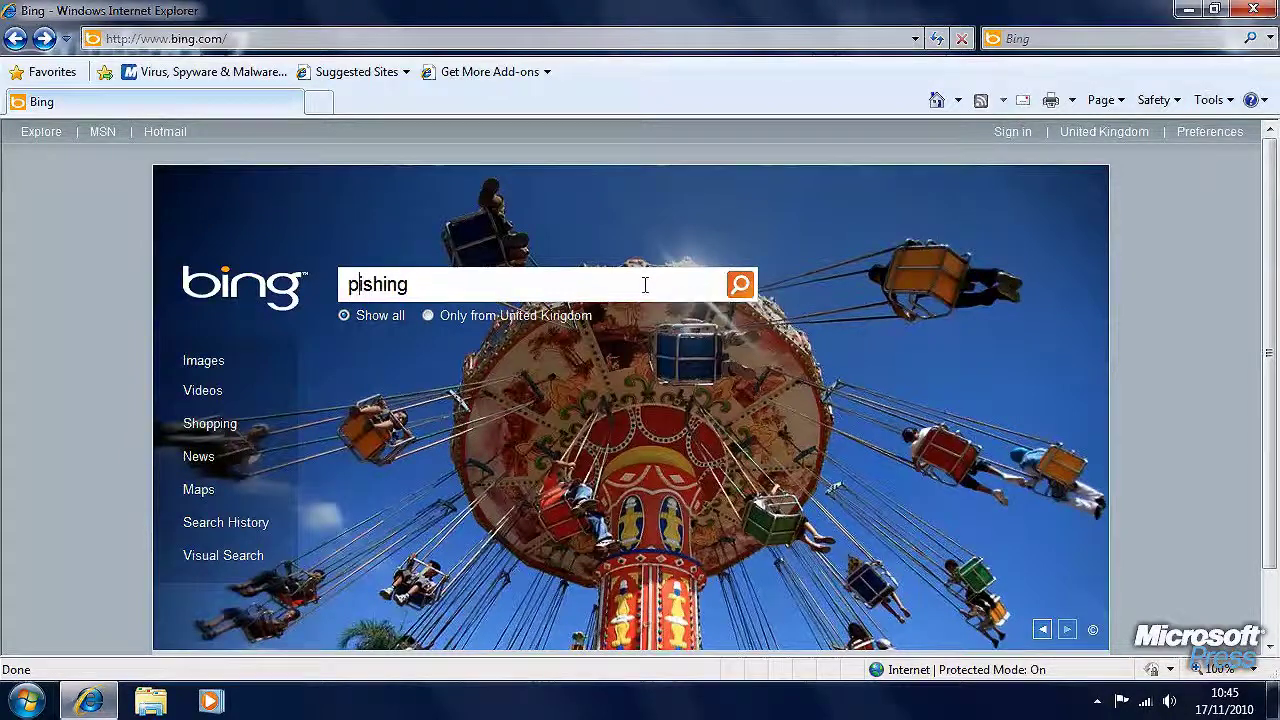
{"action": "type", "text": "h"}
{"action": "left_click", "coordinate": [654, 284]}
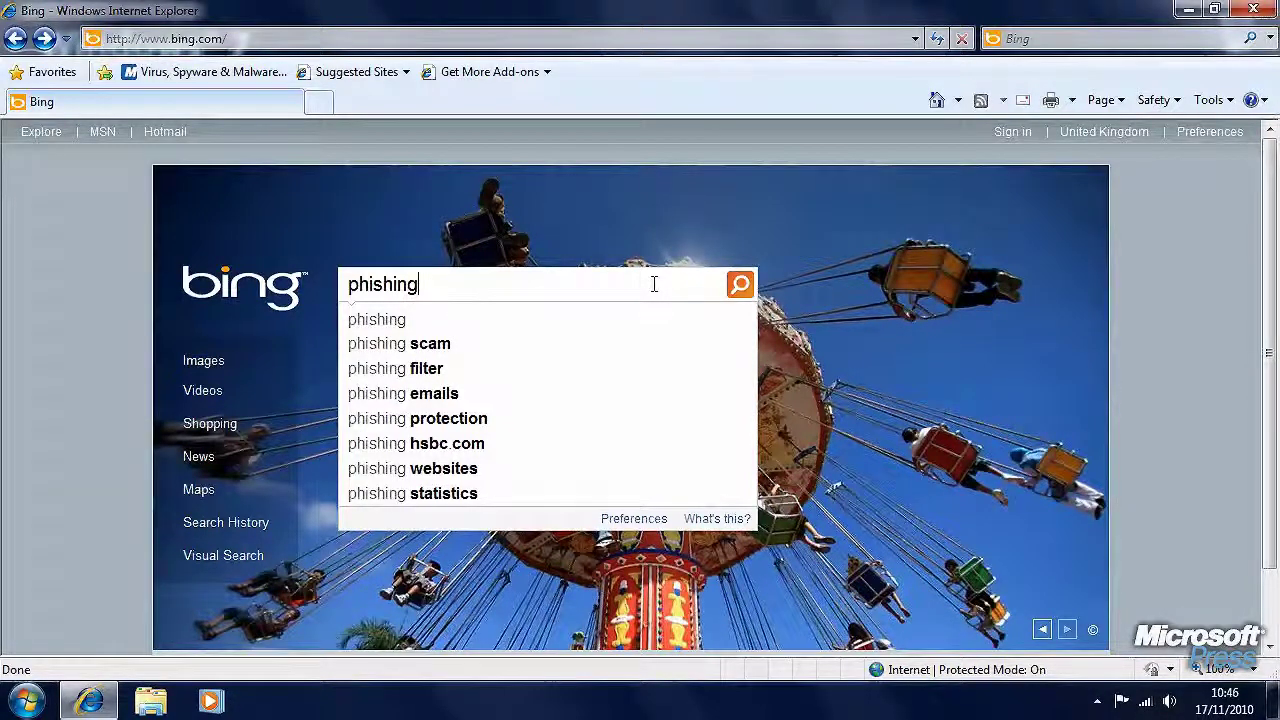
Step: Replace the search term with "abuse@" and clear the Bing search box
{"action": "left_click_drag", "start_coordinate": [464, 285], "coordinate": [342, 285]}
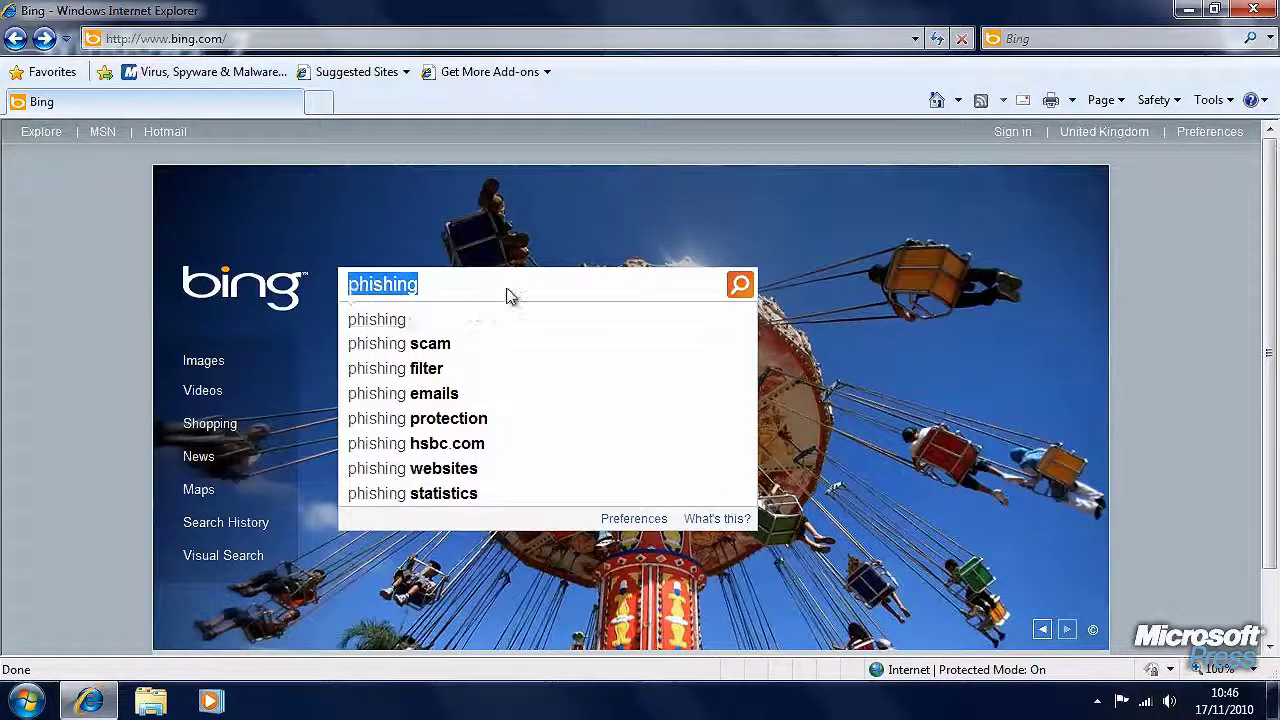
{"action": "type", "text": "a"}
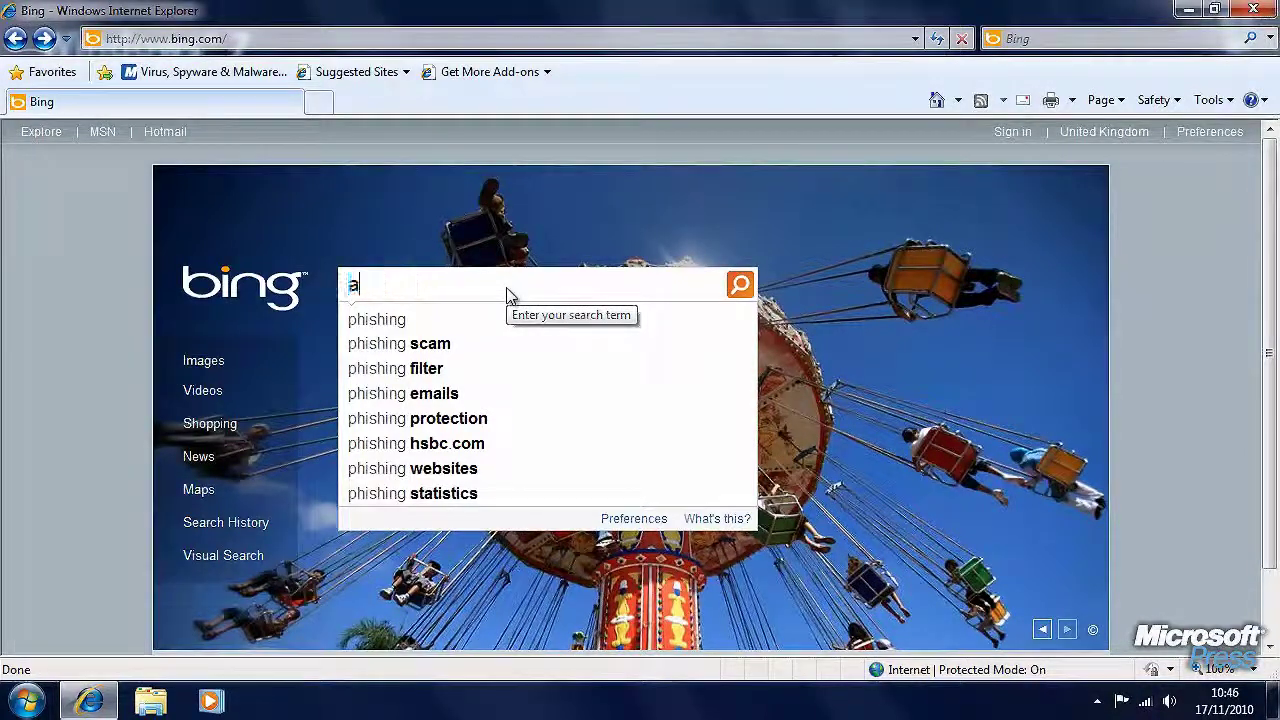
{"action": "type", "text": "buse@"}
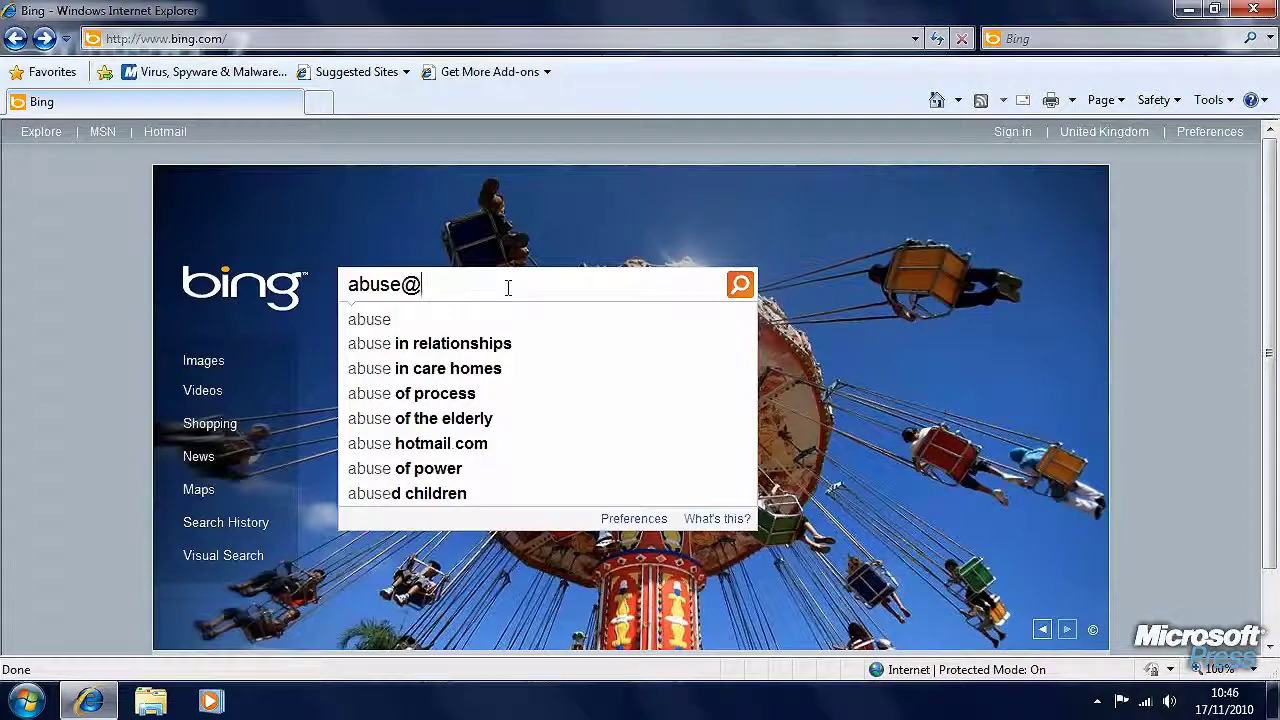
{"action": "left_click_drag", "start_coordinate": [508, 288], "coordinate": [335, 286]}
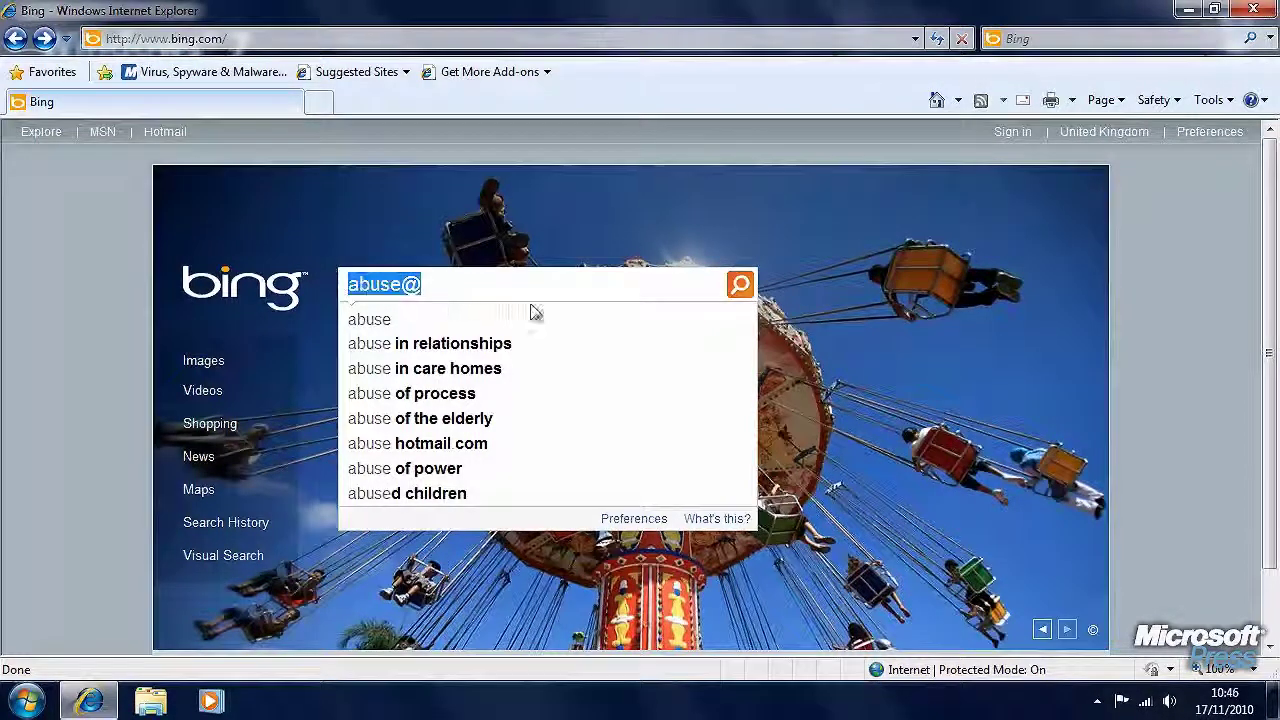
{"action": "key", "text": "BackSpace"}
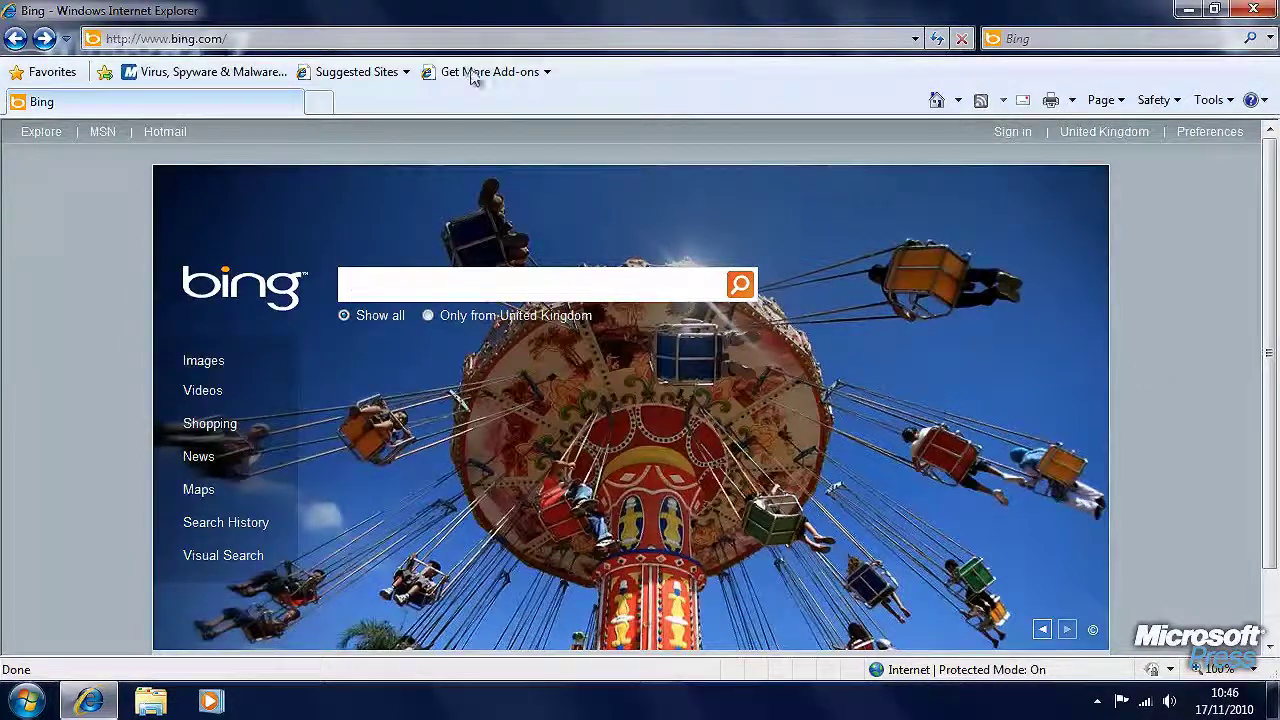
Step: Go to bankofamerica.com and view the site's identification details from its security status, closing them again
{"action": "left_click", "coordinate": [424, 40]}
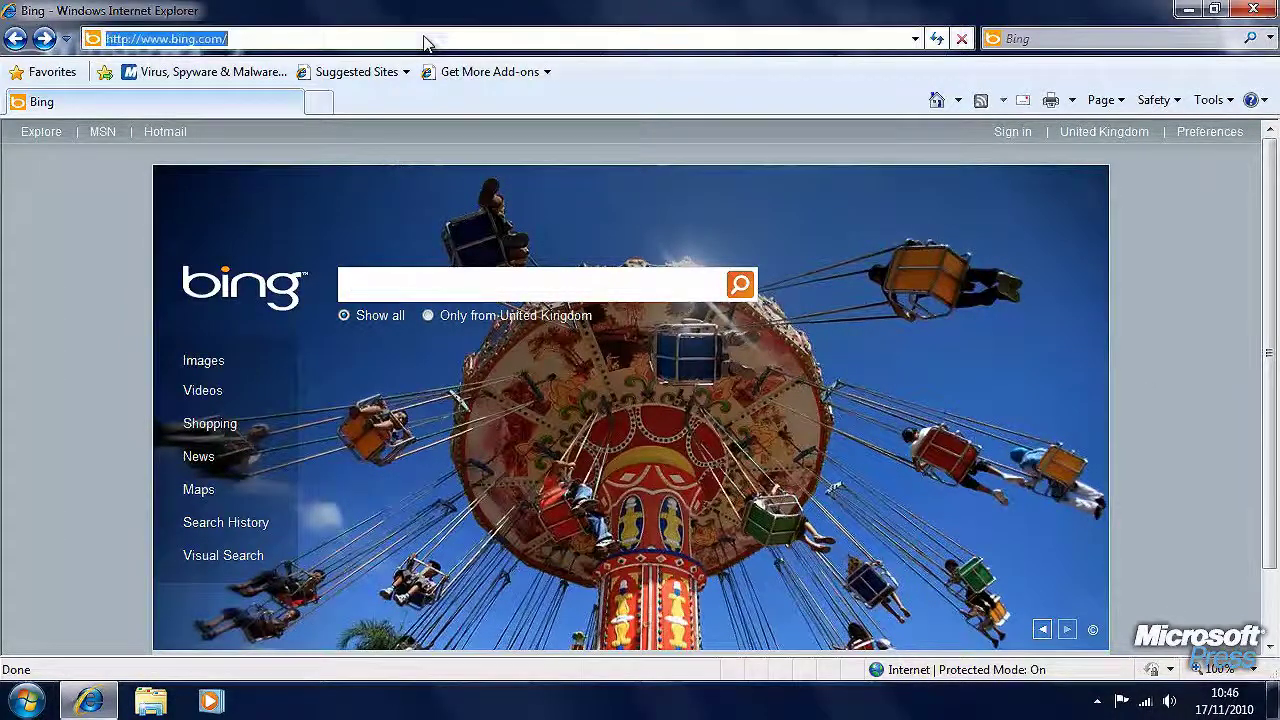
{"action": "type", "text": "bankofamerica"}
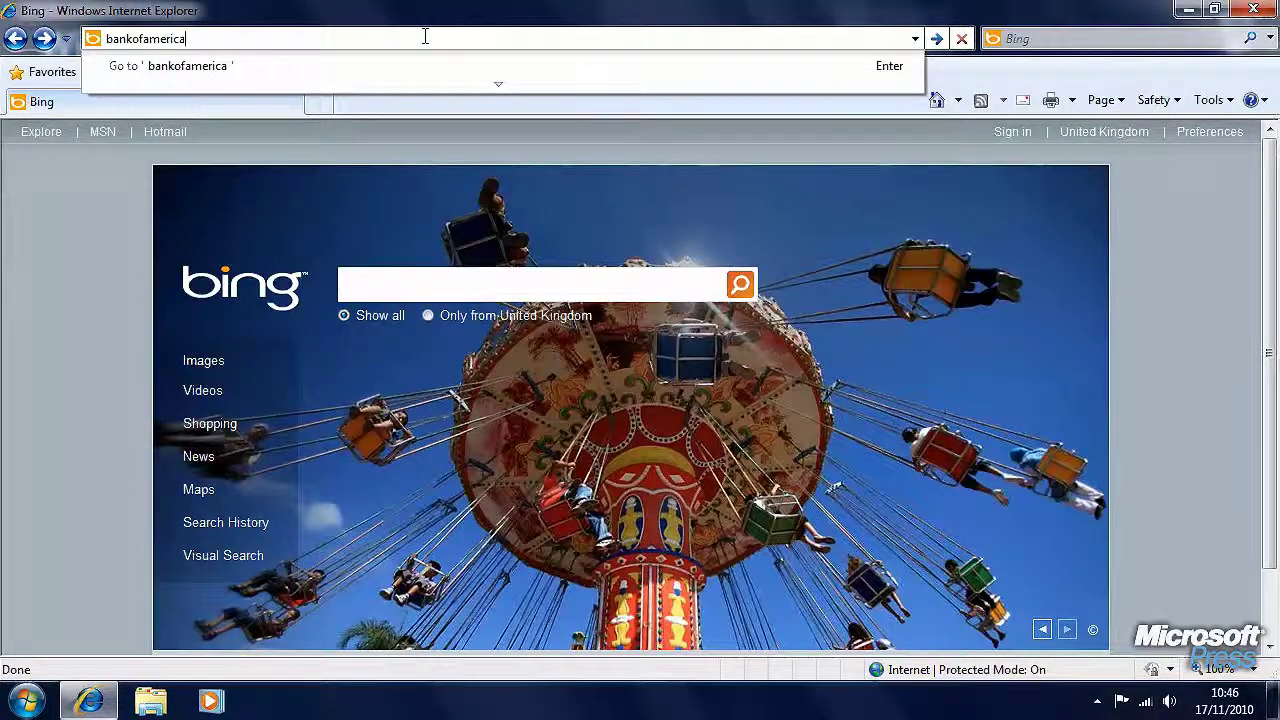
{"action": "key", "text": "ctrl+Return"}
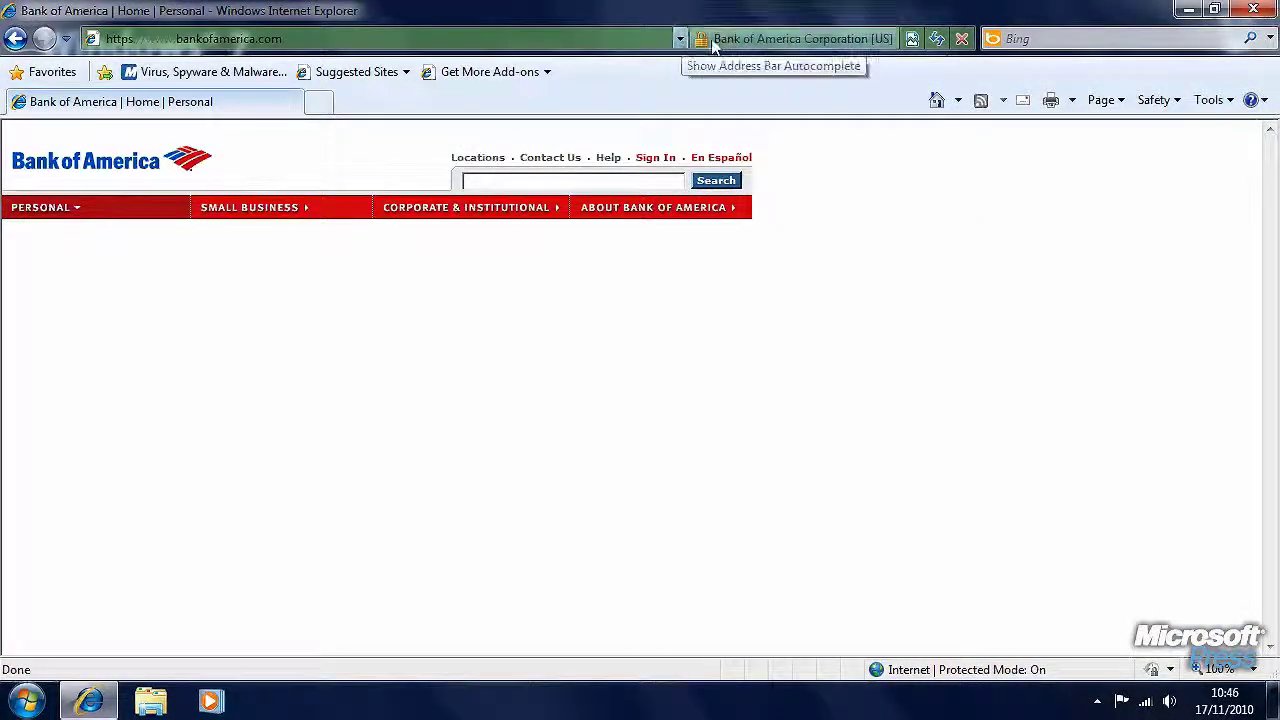
{"action": "left_click", "coordinate": [771, 42]}
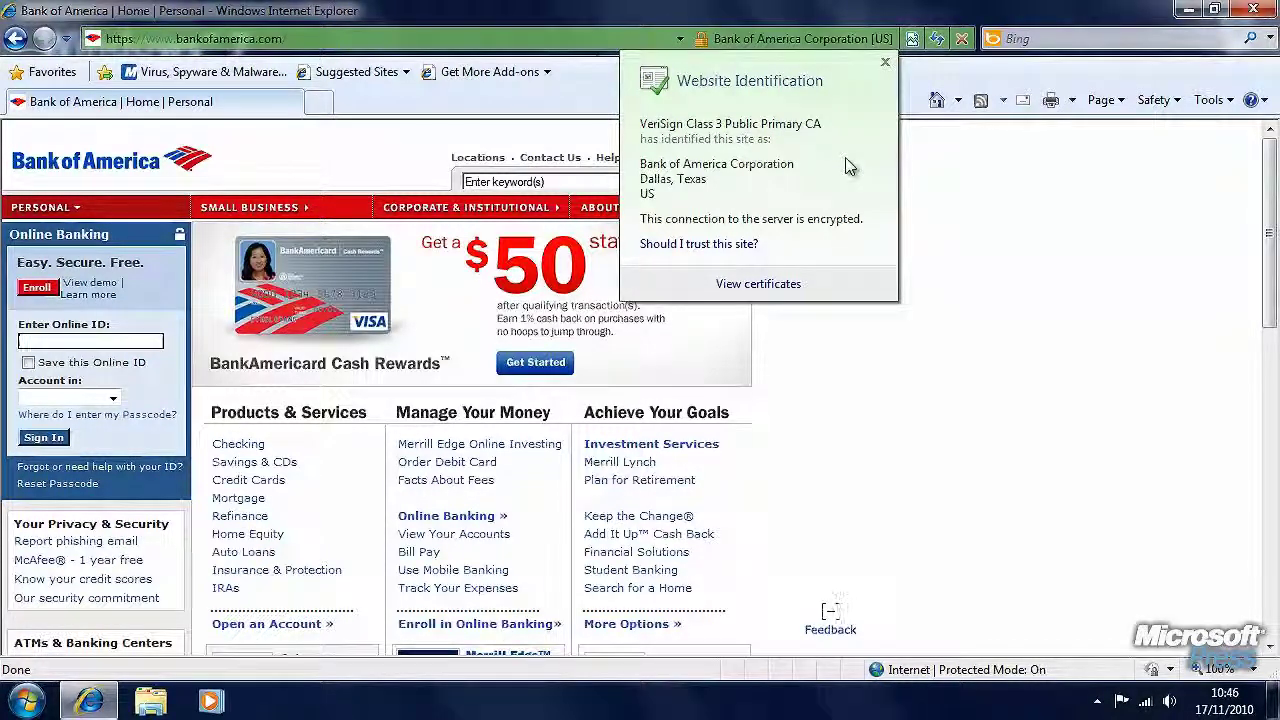
{"action": "left_click", "coordinate": [975, 192]}
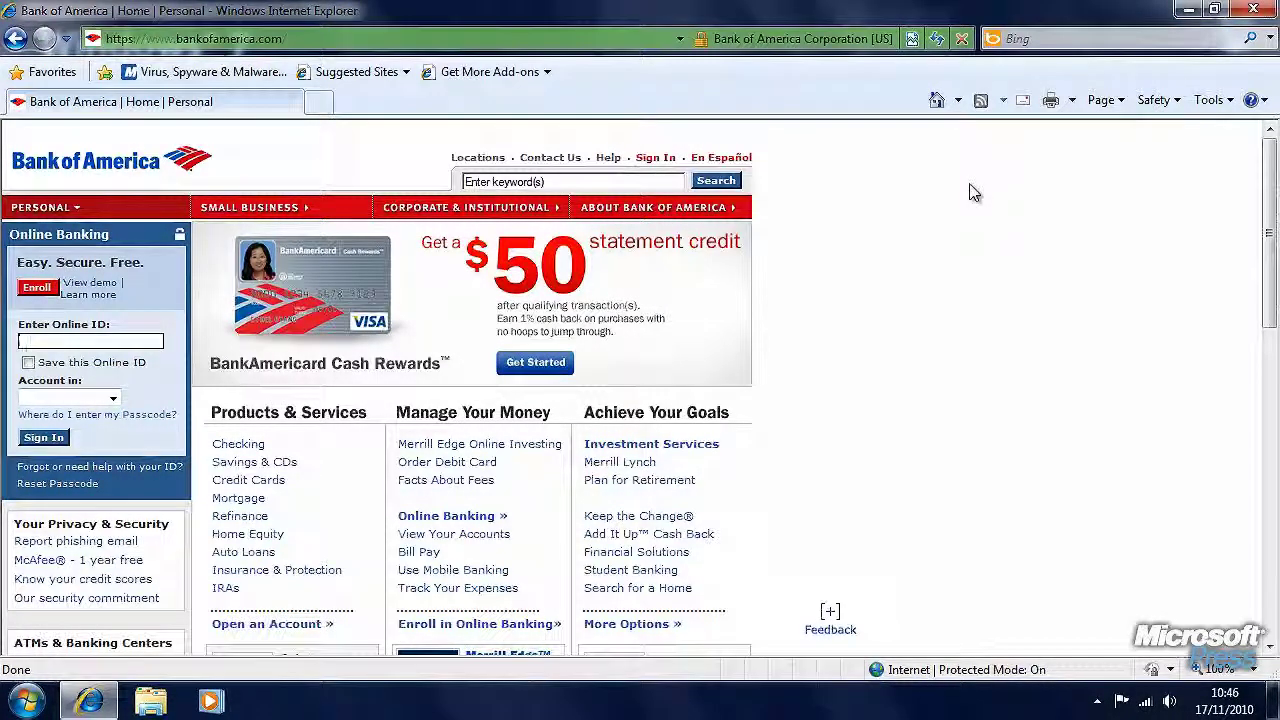
{"action": "left_click", "coordinate": [450, 39]}
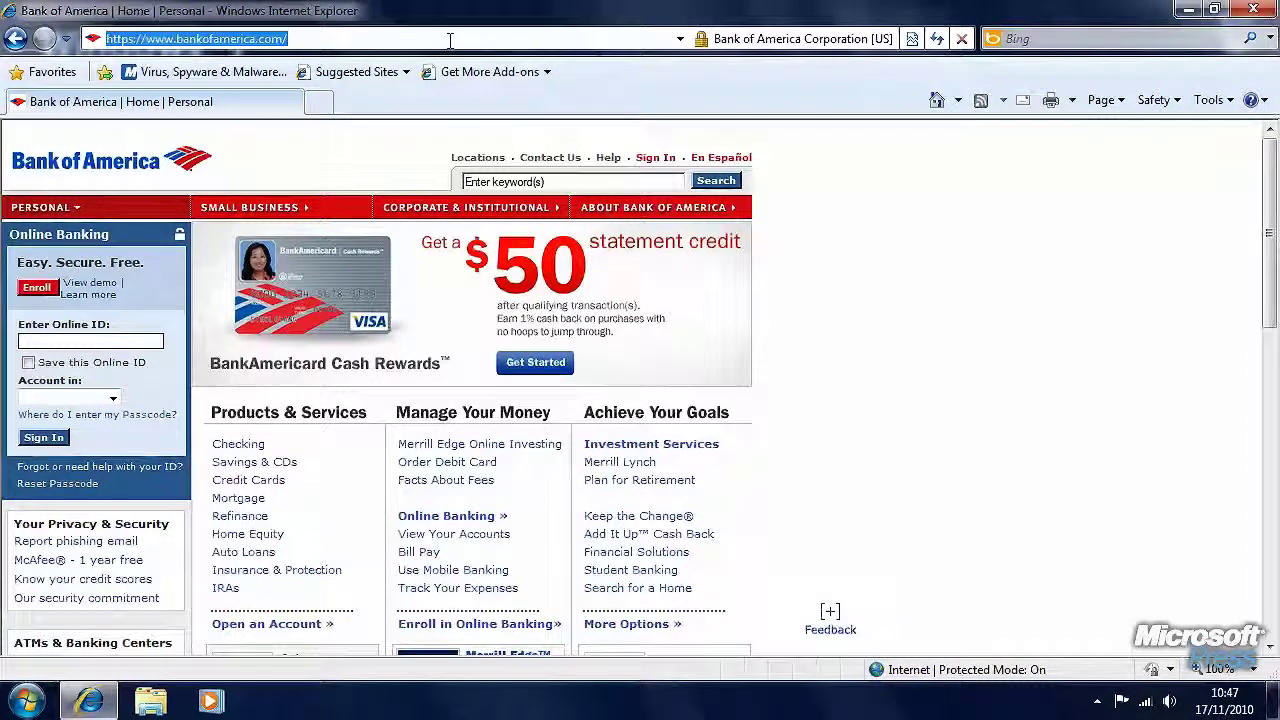
{"action": "type", "text": "www.micro"}
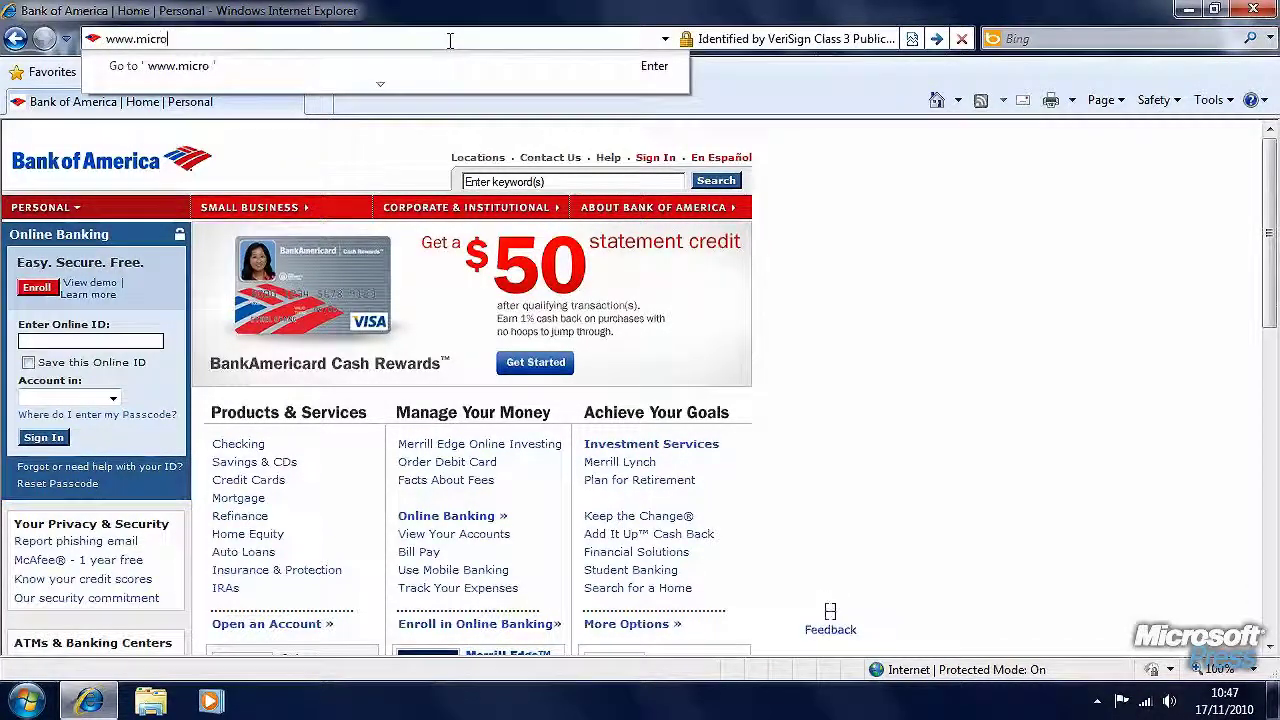
{"action": "type", "text": "soft.com.protect"}
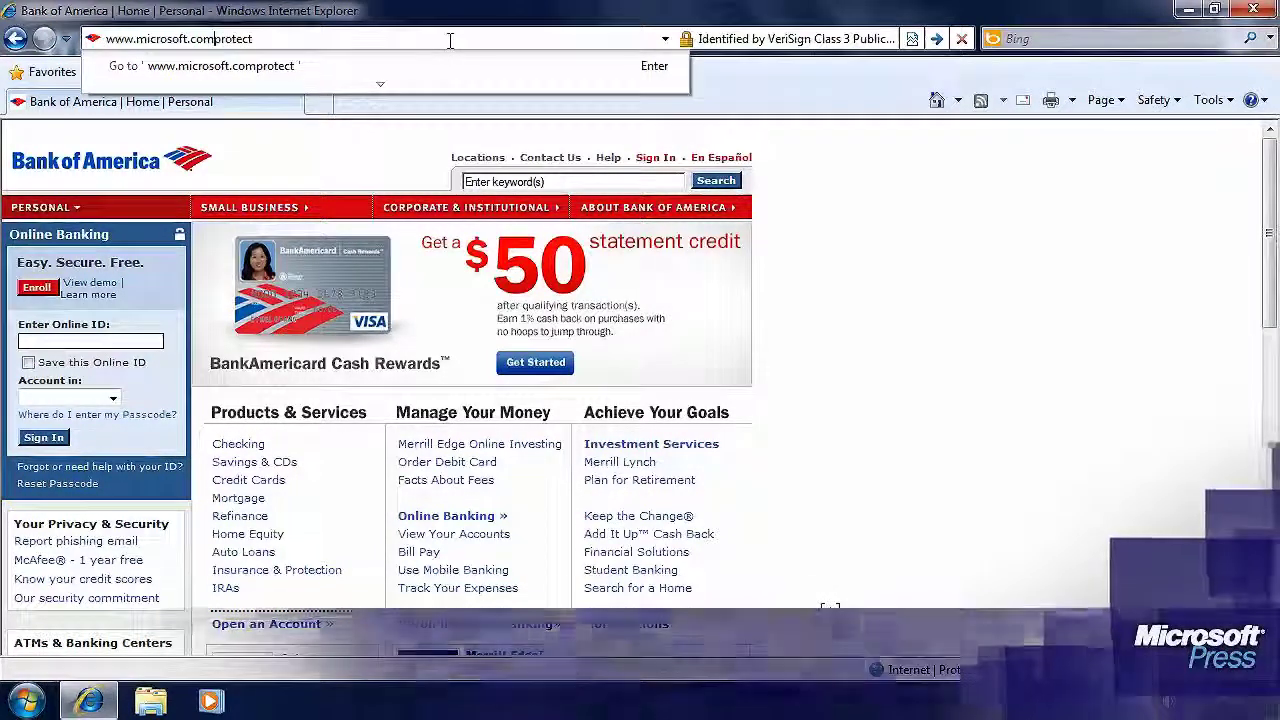
{"action": "key", "text": "Return"}
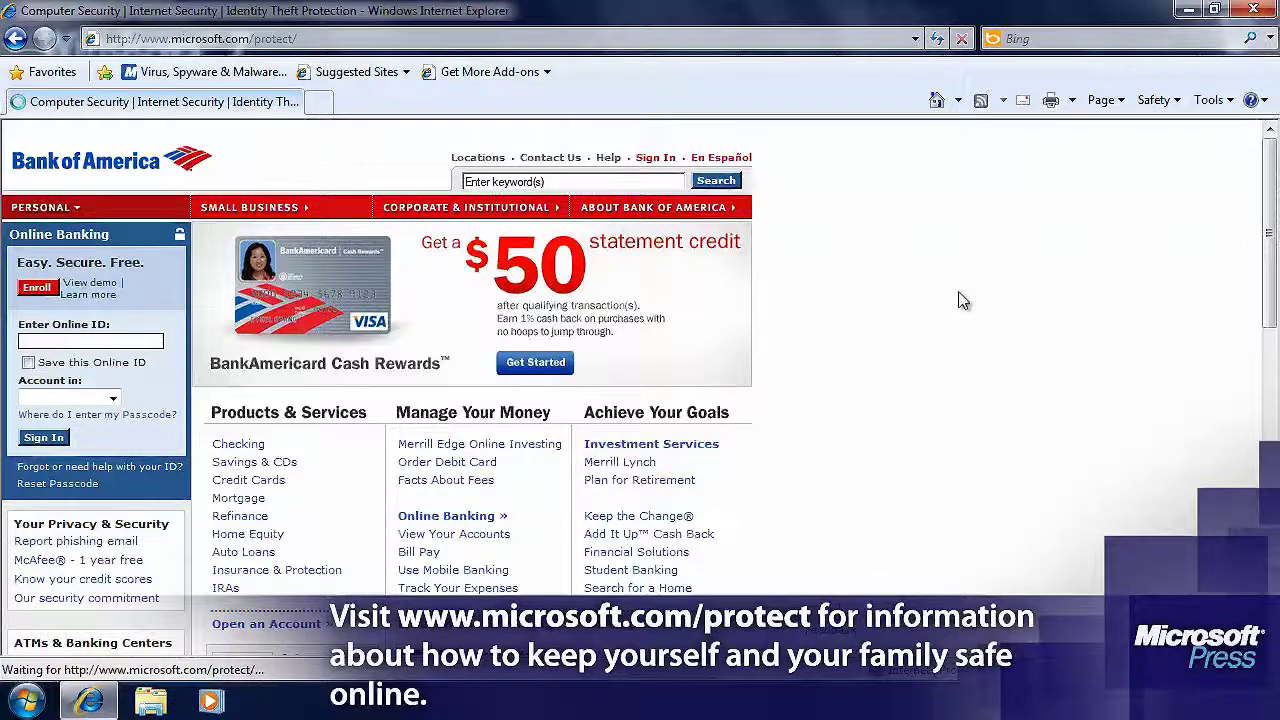
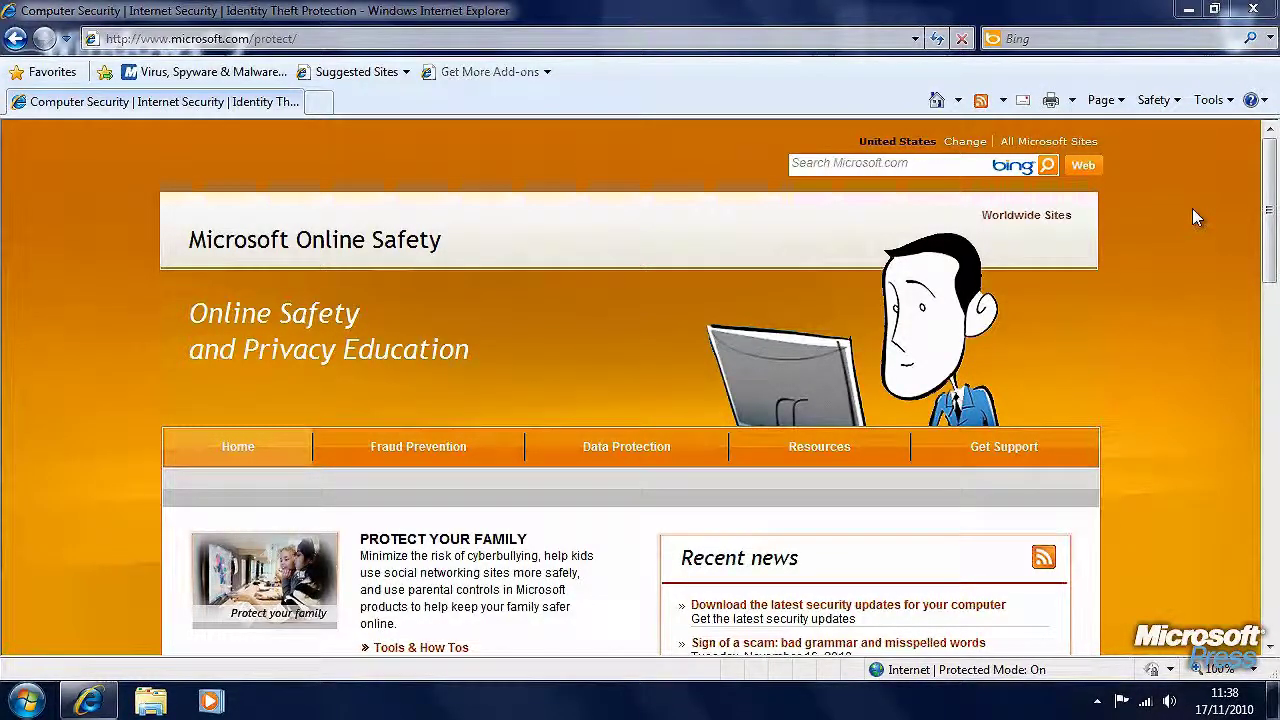
Step: Open Internet Options, move the dialog toward the window's centre, and look through the privacy and content settings before showing the security settings
{"action": "left_click", "coordinate": [1210, 101]}
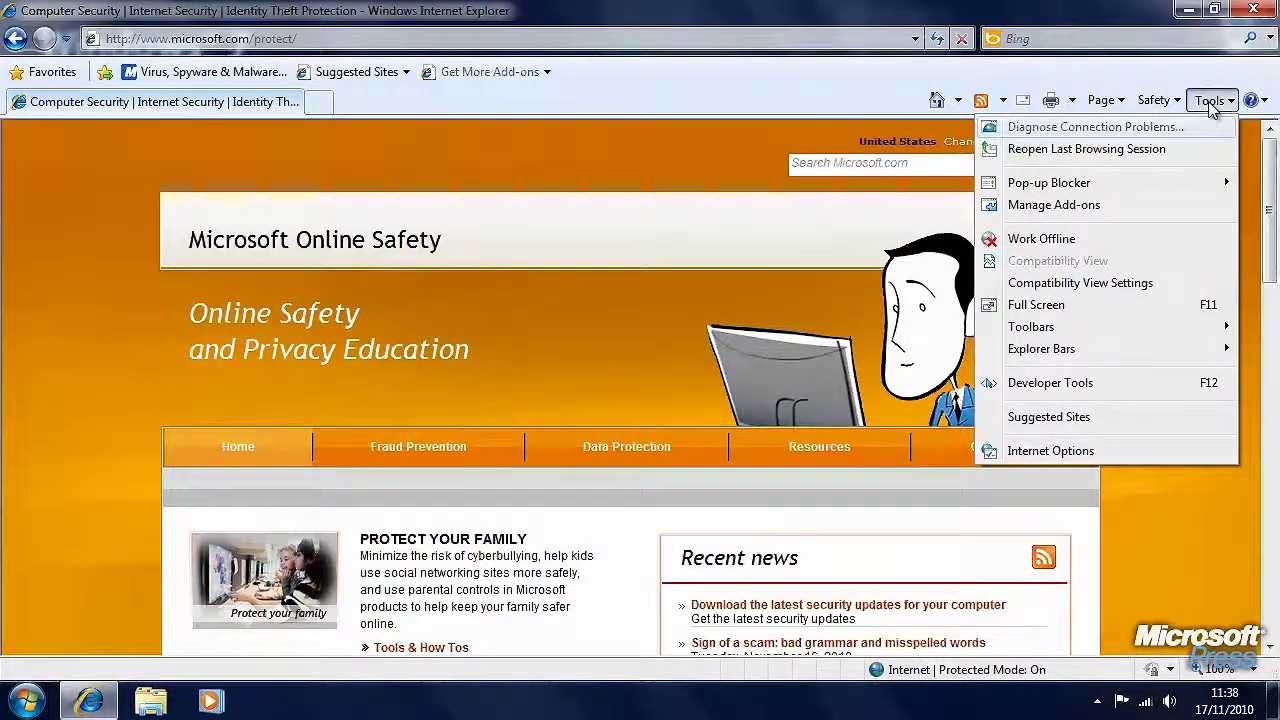
{"action": "left_click", "coordinate": [1118, 451]}
{"action": "left_click_drag", "start_coordinate": [297, 24], "coordinate": [710, 78]}
{"action": "left_click", "coordinate": [512, 109]}
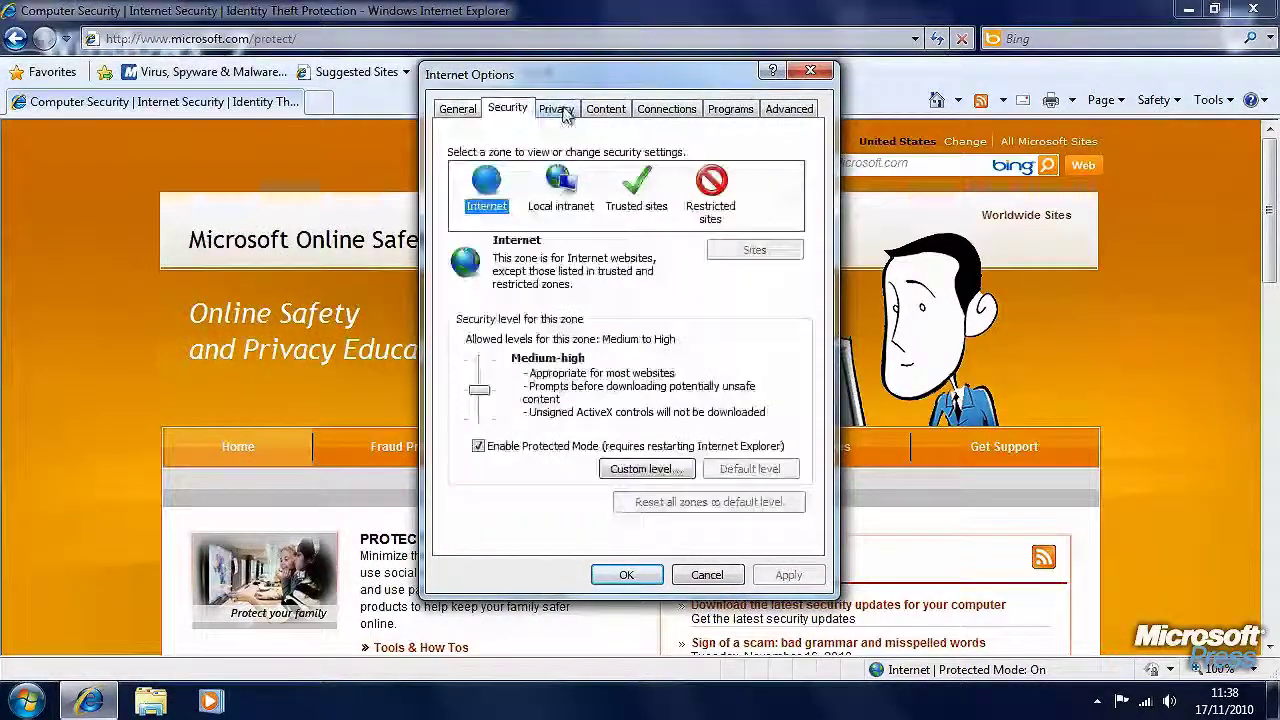
{"action": "left_click", "coordinate": [560, 112]}
{"action": "left_click", "coordinate": [605, 112]}
{"action": "left_click", "coordinate": [508, 112]}
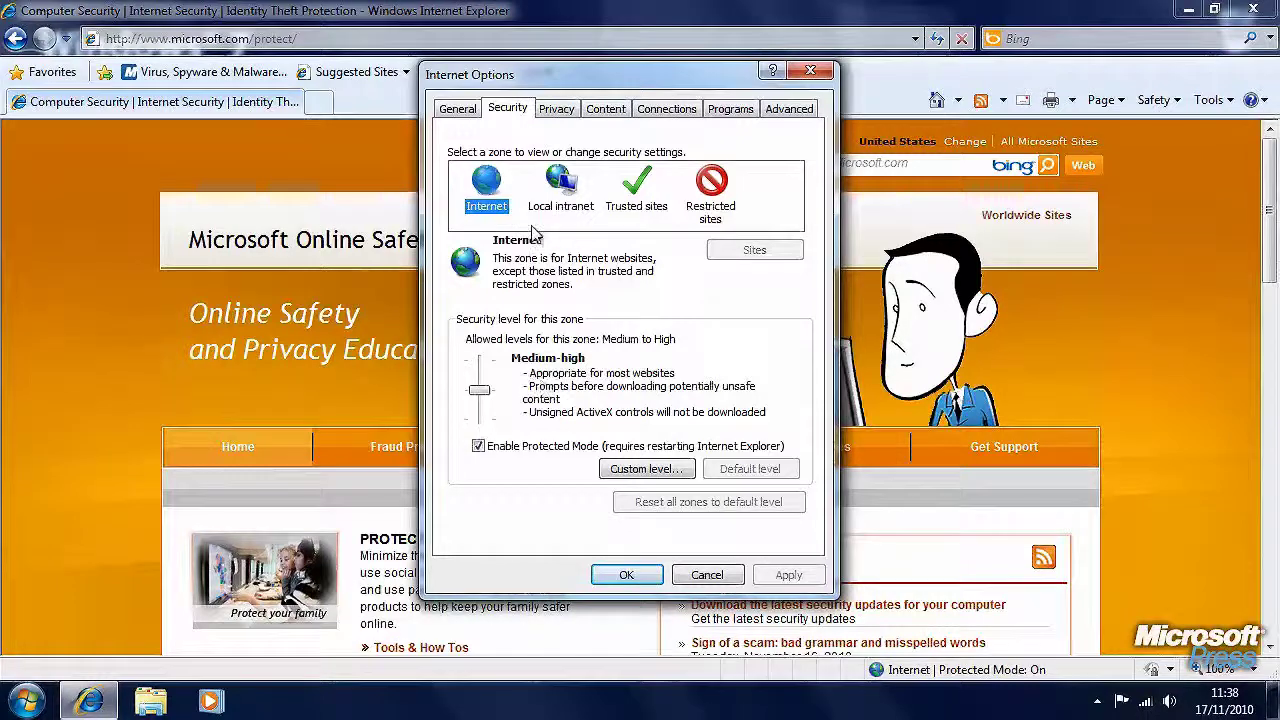
Step: Review the security levels of the Internet, Local intranet, Trusted sites and Restricted sites zones
{"action": "left_click", "coordinate": [471, 212]}
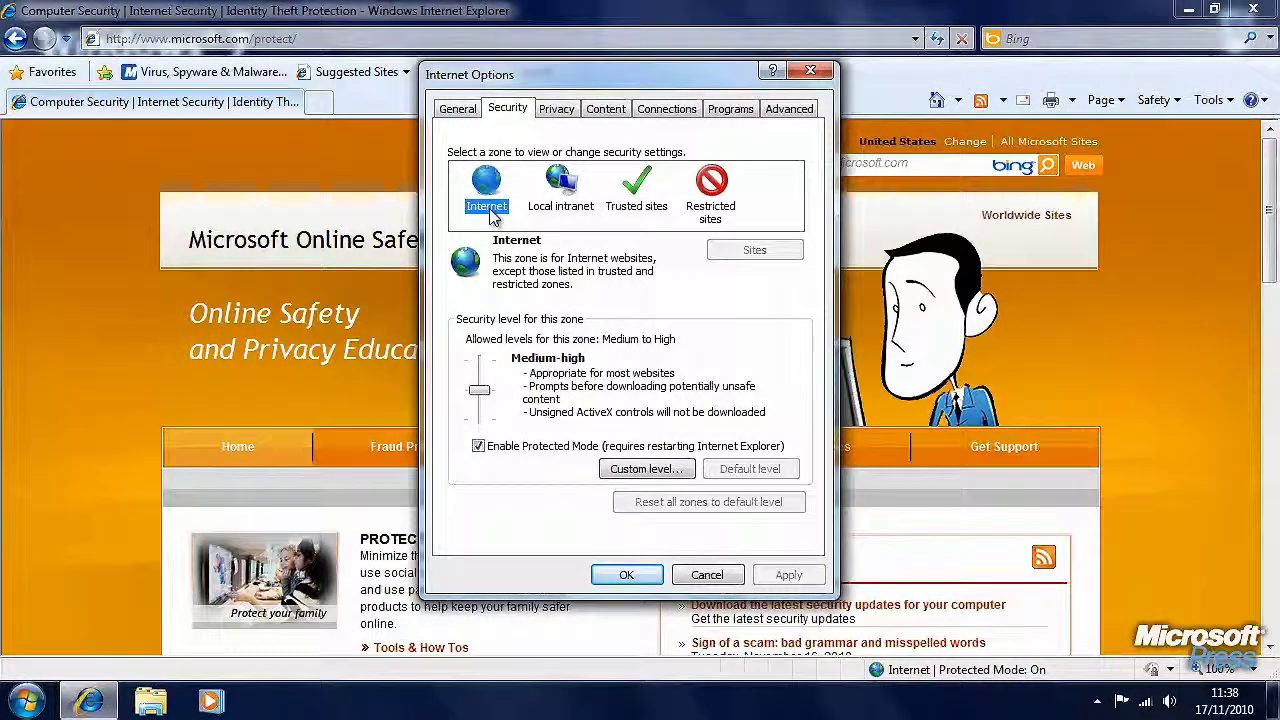
{"action": "left_click", "coordinate": [561, 206]}
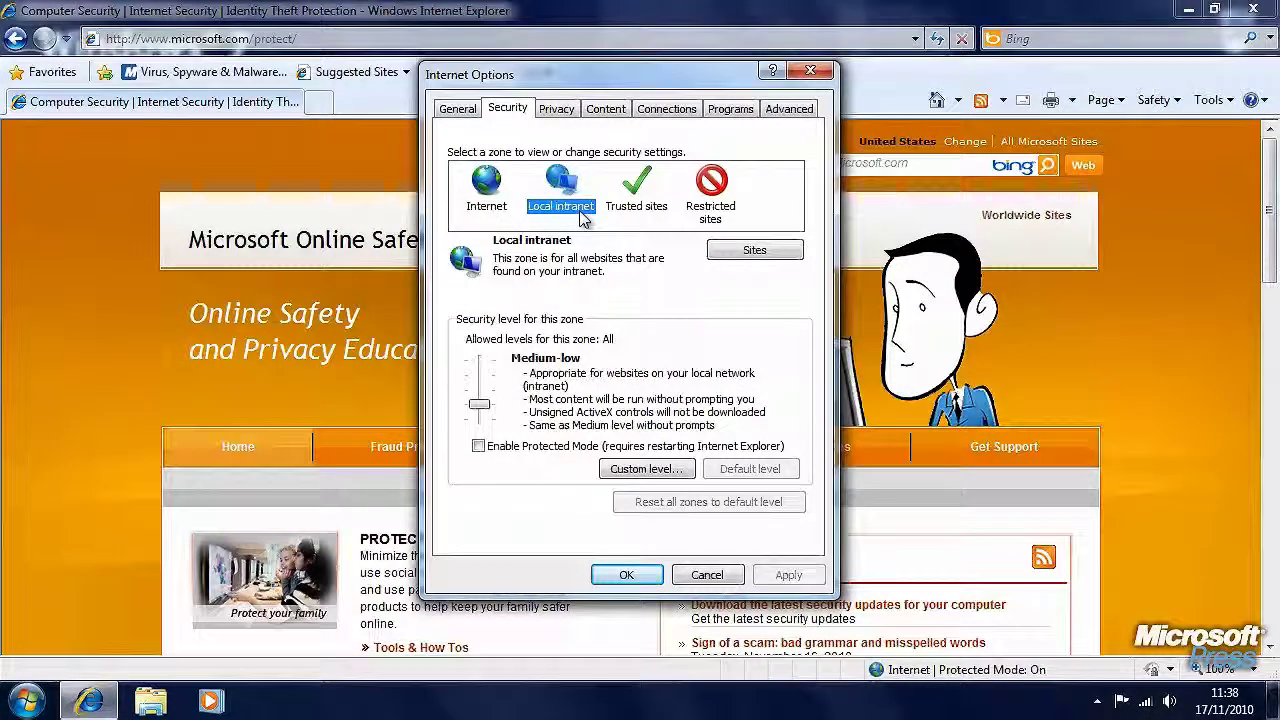
{"action": "left_click", "coordinate": [638, 208]}
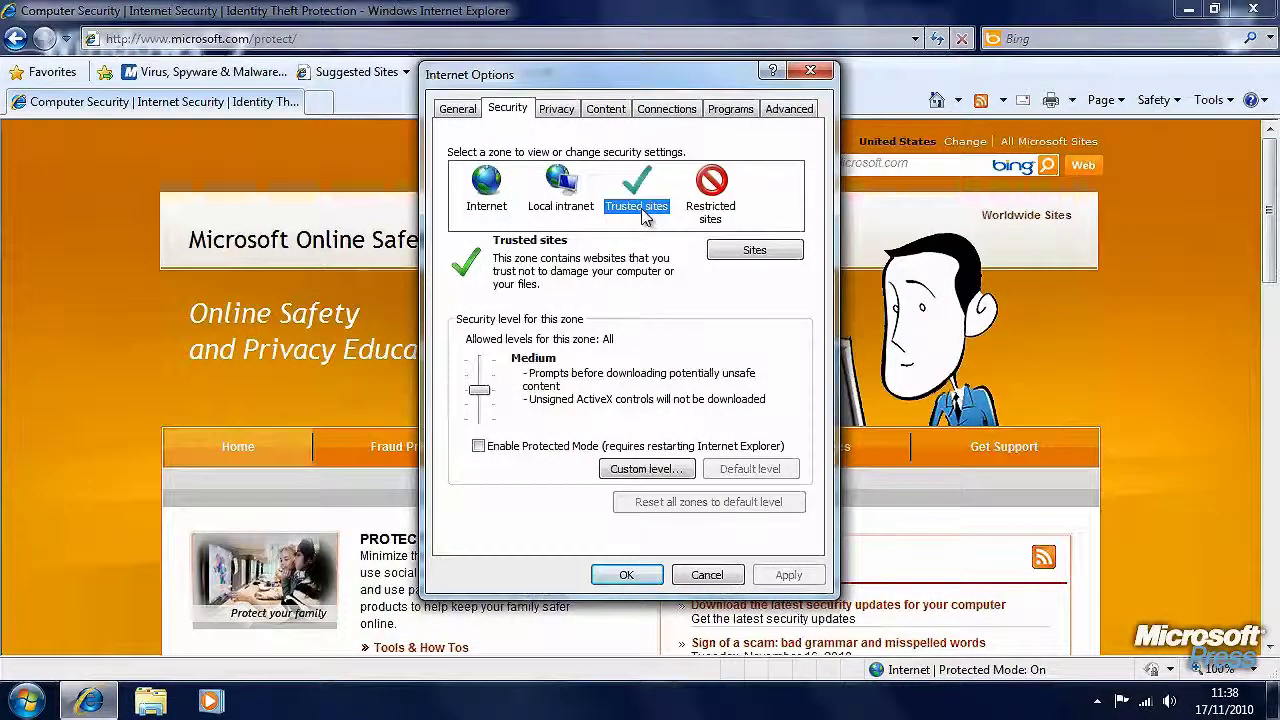
{"action": "left_click", "coordinate": [711, 212]}
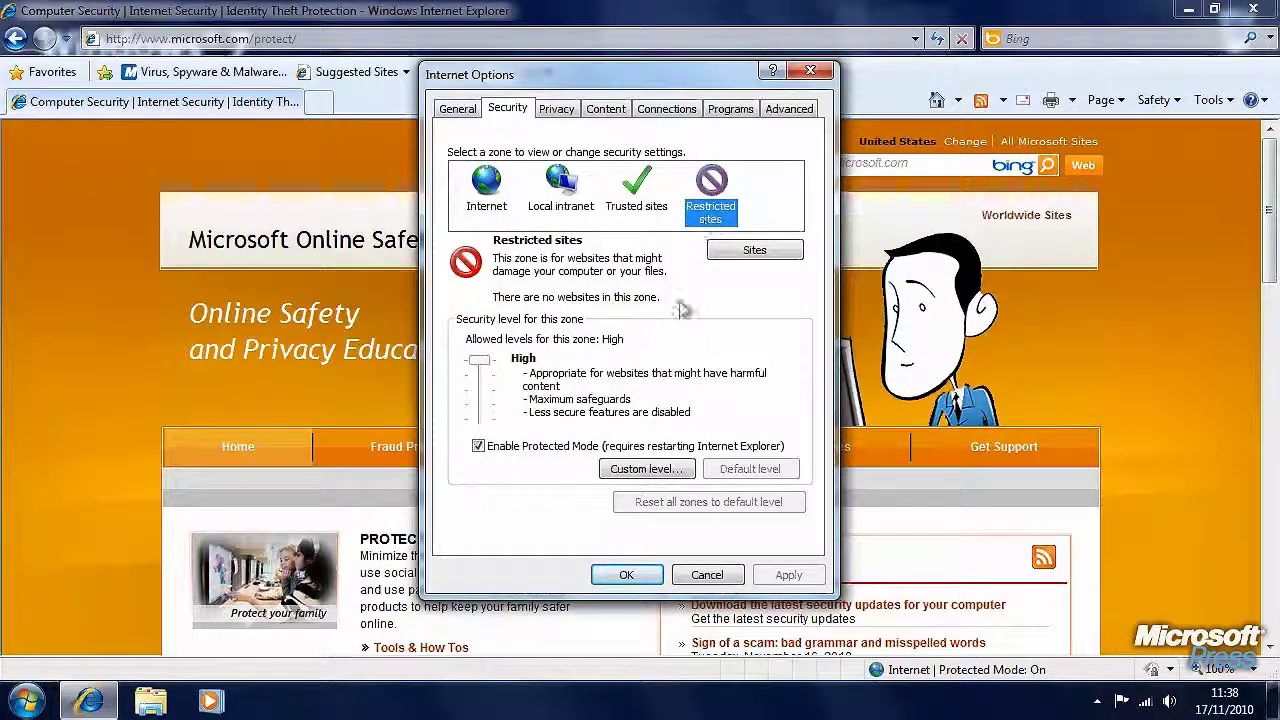
Step: Lower the Internet zone's security level to Medium and put it back to Medium-high
{"action": "left_click", "coordinate": [487, 198]}
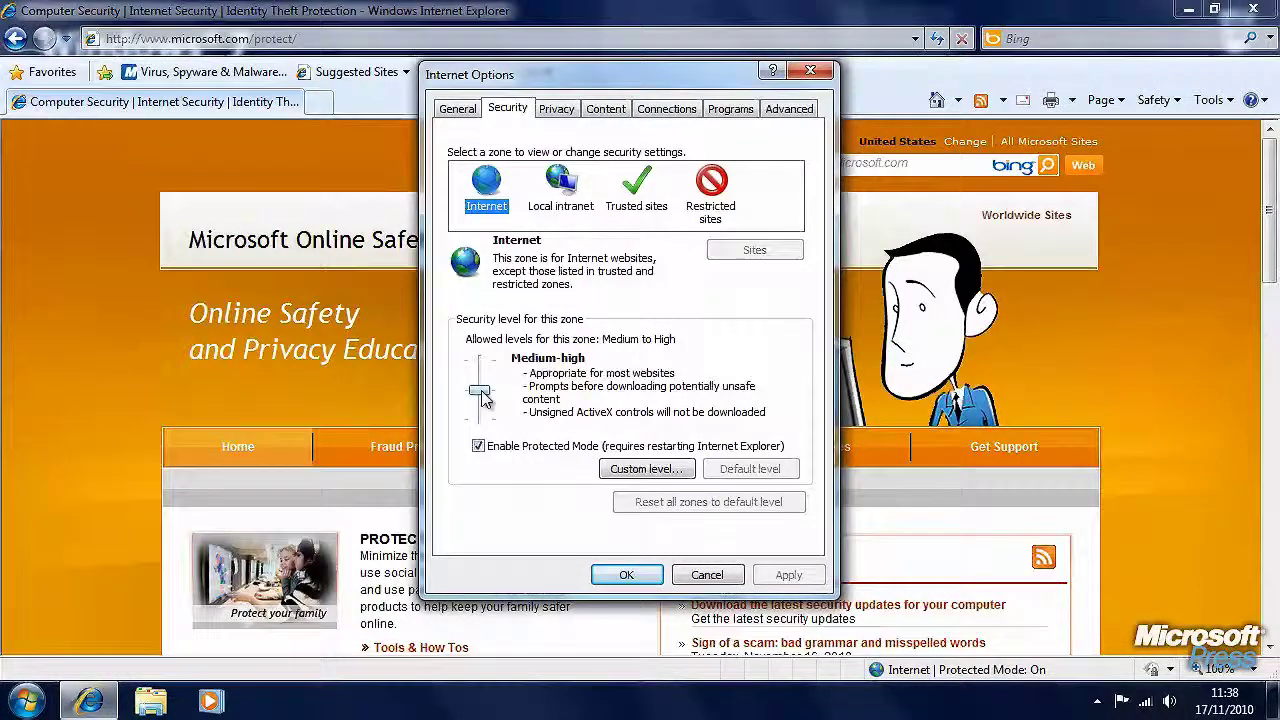
{"action": "left_click_drag", "start_coordinate": [482, 395], "coordinate": [481, 418]}
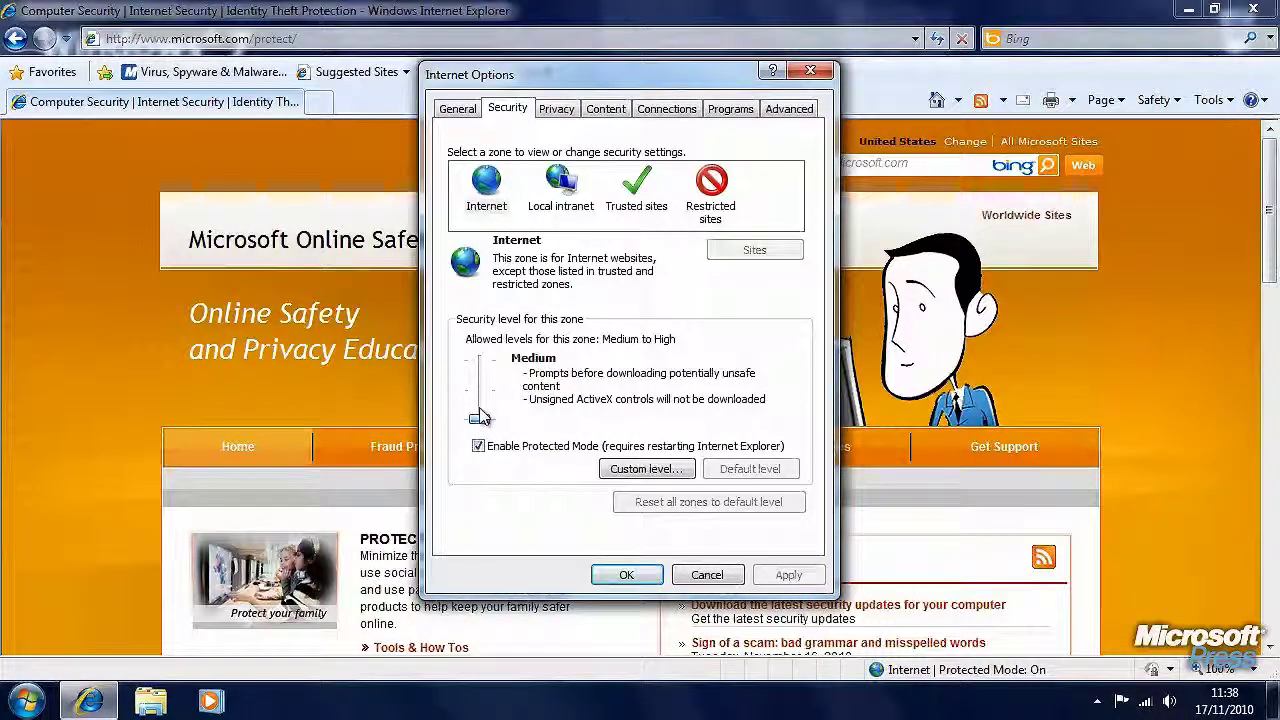
{"action": "left_click", "coordinate": [481, 410]}
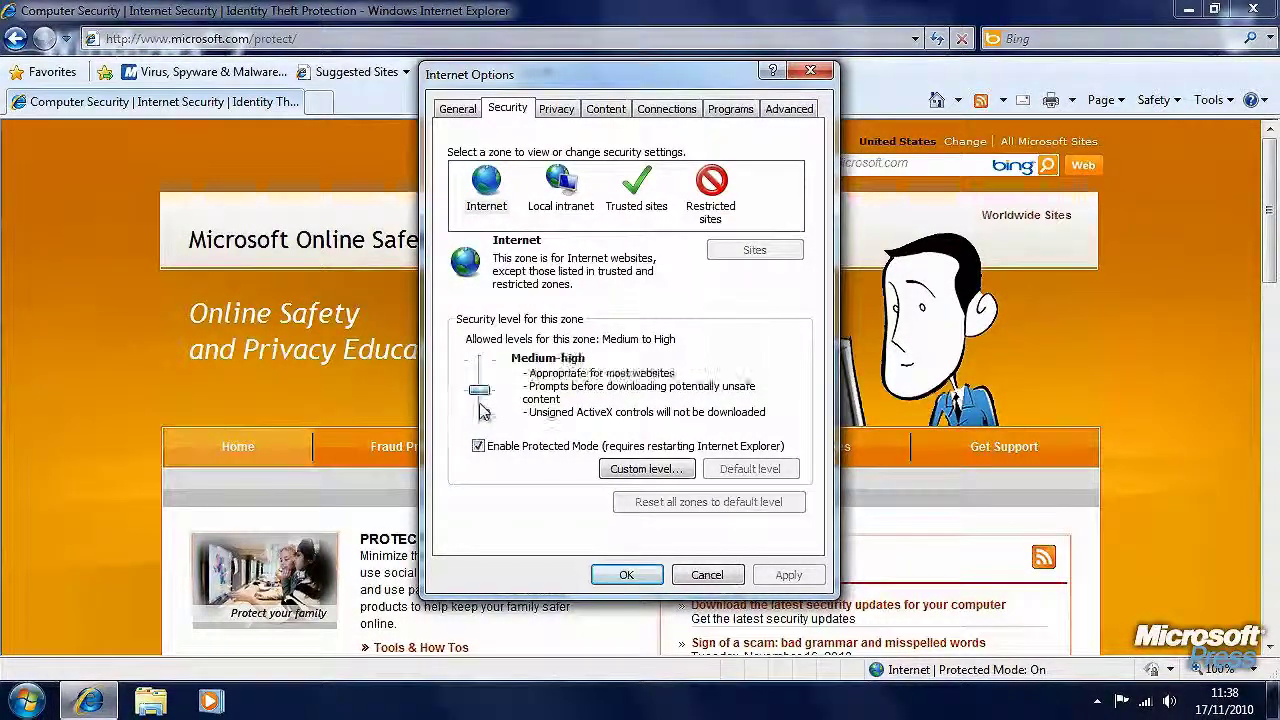
{"action": "mouse_move", "coordinate": [481, 396]}
{"action": "left_mouse_down"}
{"action": "mouse_move", "coordinate": [482, 362]}
{"action": "mouse_move", "coordinate": [489, 392]}
{"action": "left_mouse_up"}
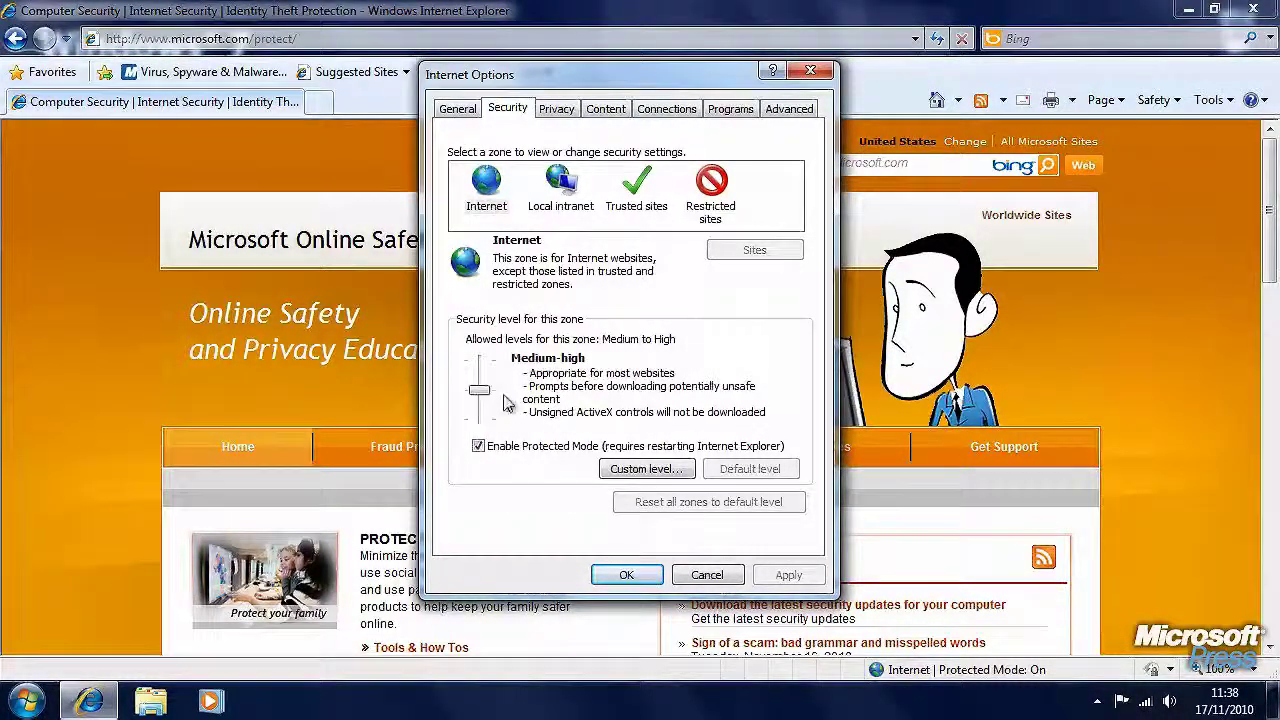
Step: Look through the Internet zone's custom security settings down to the download options and leave them without saving
{"action": "left_click", "coordinate": [640, 469]}
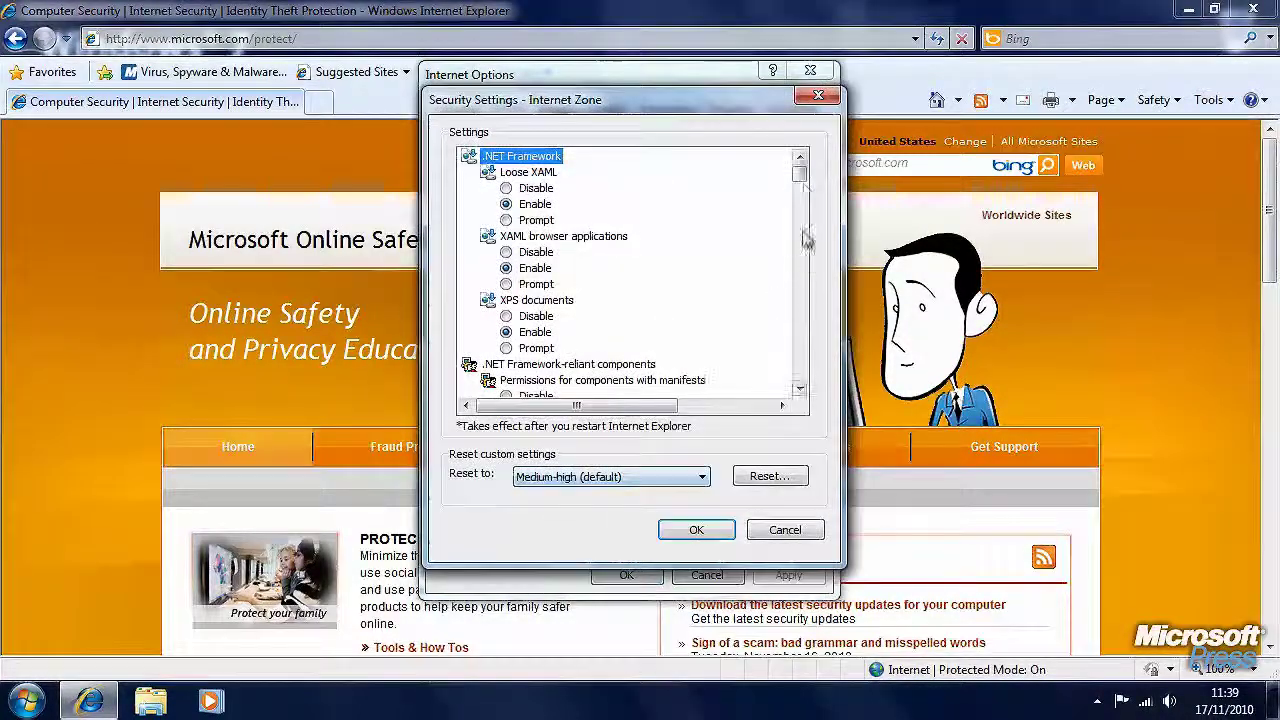
{"action": "left_click_drag", "start_coordinate": [803, 178], "coordinate": [806, 255]}
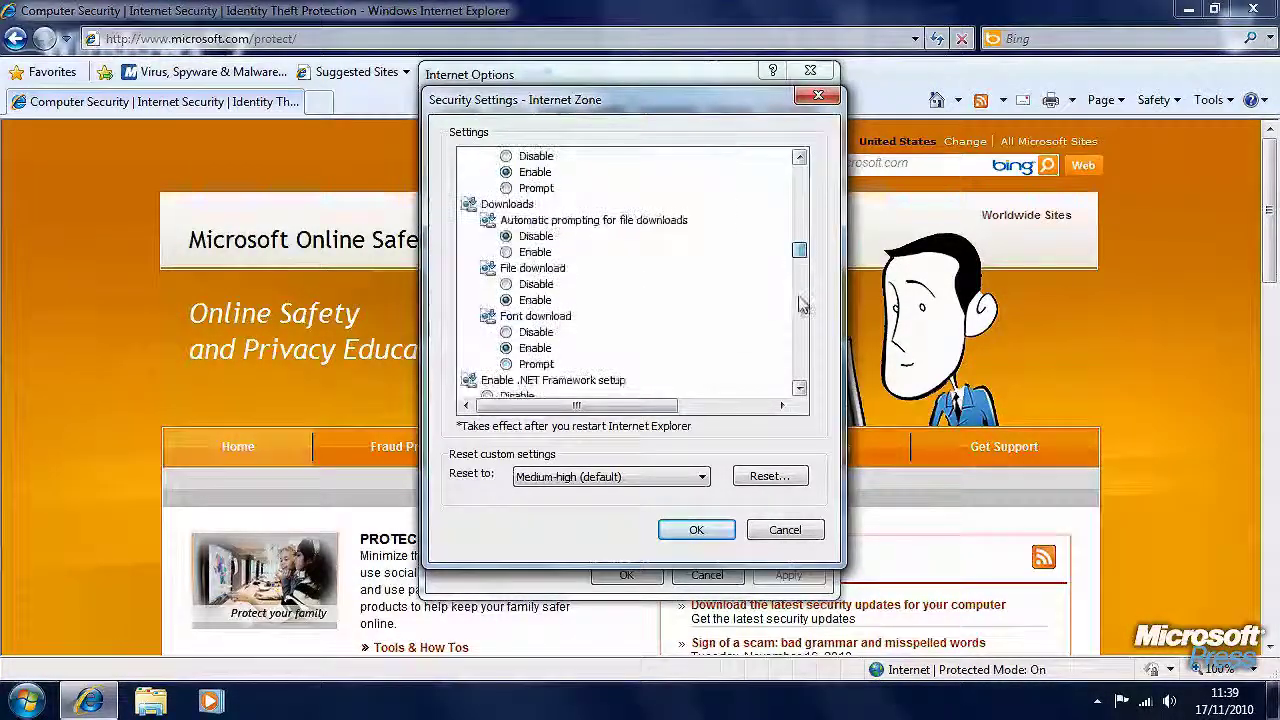
{"action": "left_click", "coordinate": [785, 530]}
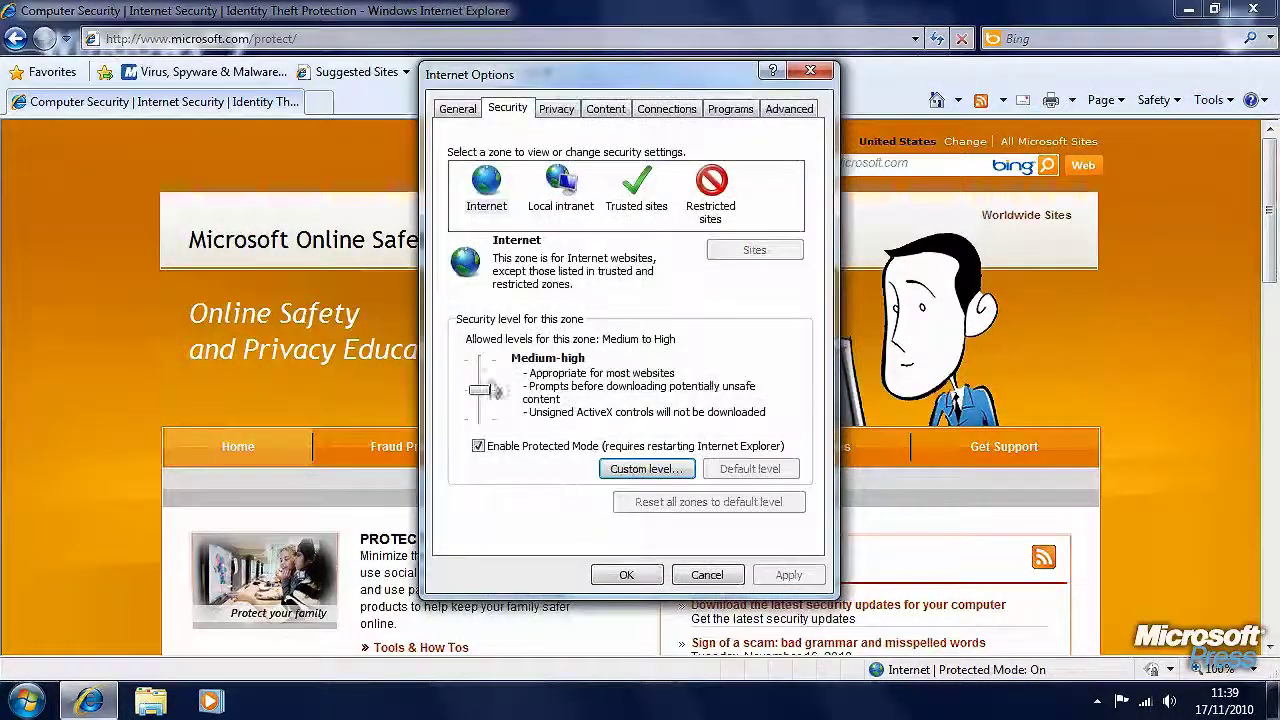
Step: Raise the Internet zone's security level to High and return it to Medium-high
{"action": "left_click_drag", "start_coordinate": [481, 390], "coordinate": [483, 375]}
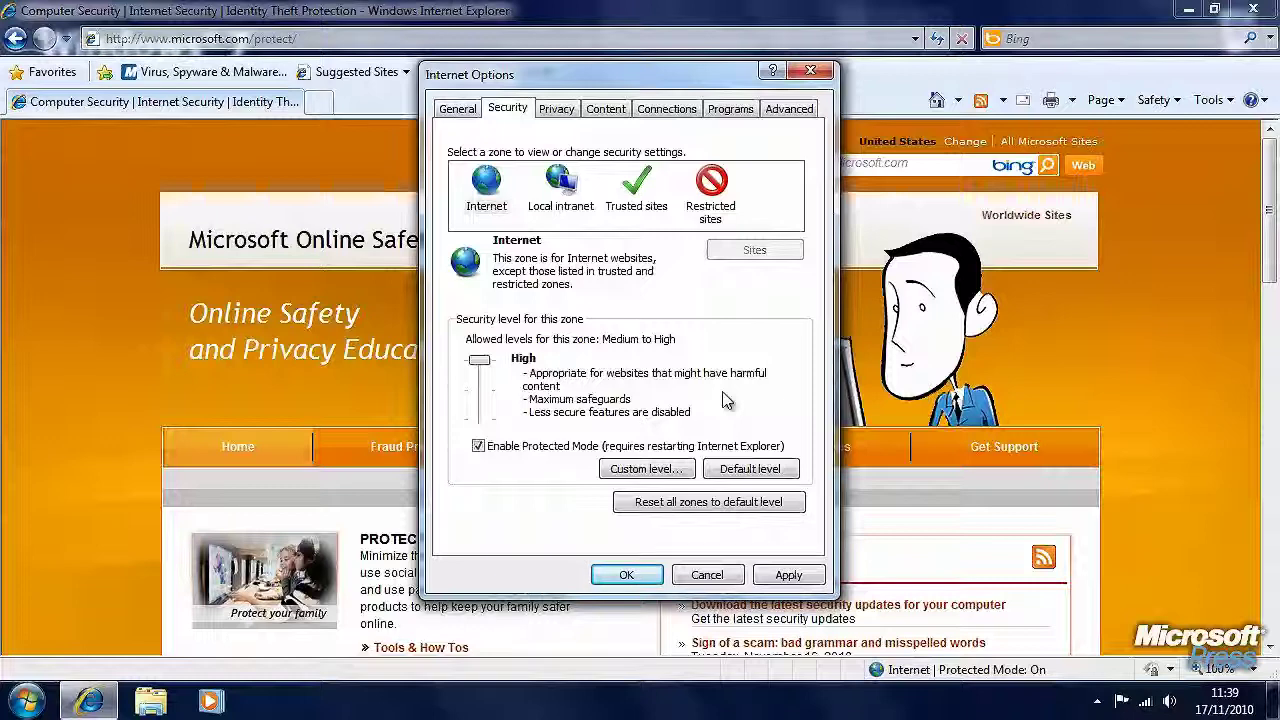
{"action": "left_click_drag", "start_coordinate": [483, 366], "coordinate": [480, 390]}
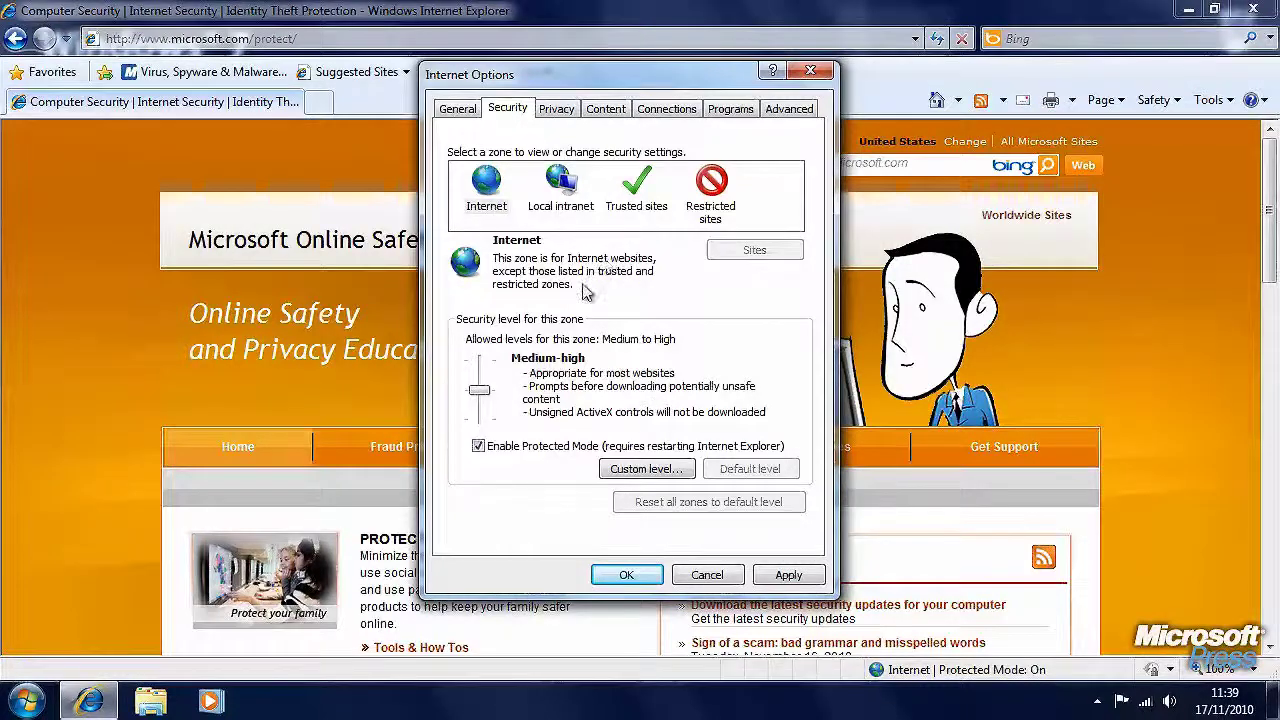
Step: Set the cookie privacy setting for the Internet zone to Medium High
{"action": "left_click", "coordinate": [560, 112]}
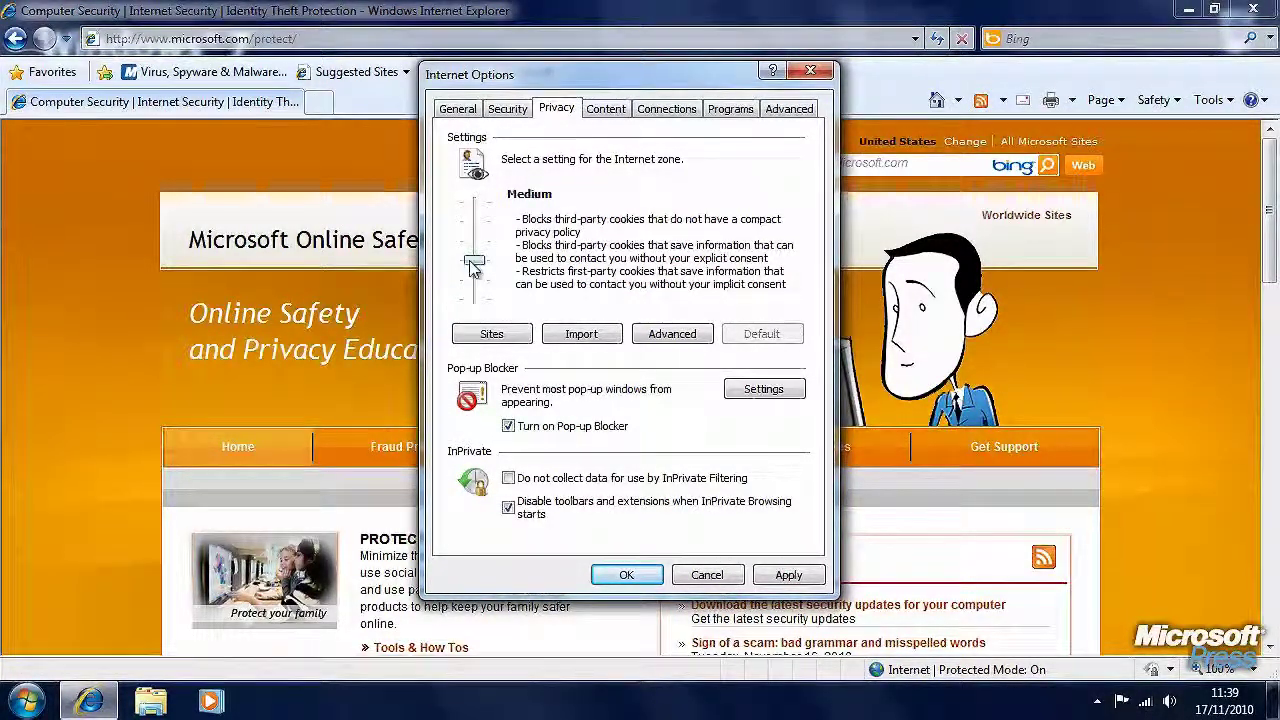
{"action": "mouse_move", "coordinate": [474, 264]}
{"action": "left_mouse_down"}
{"action": "mouse_move", "coordinate": [475, 304]}
{"action": "mouse_move", "coordinate": [478, 211]}
{"action": "mouse_move", "coordinate": [480, 264]}
{"action": "mouse_move", "coordinate": [481, 253]}
{"action": "left_mouse_up"}
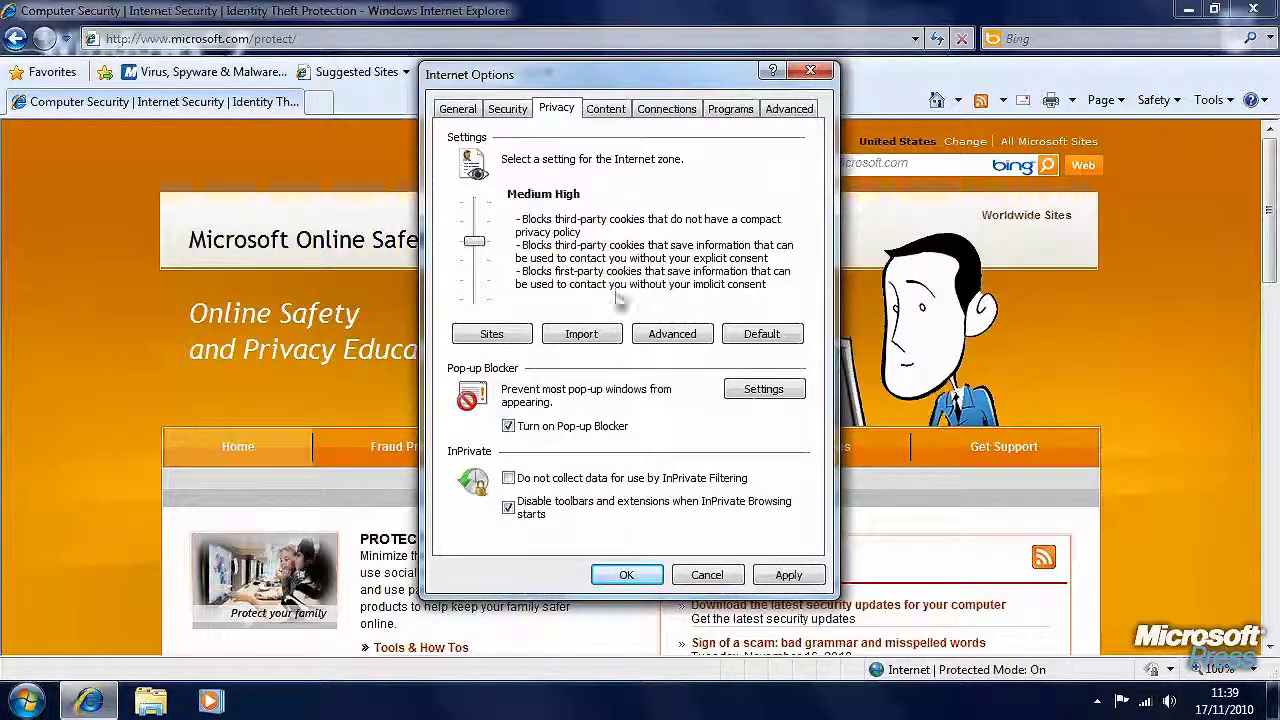
{"action": "left_click", "coordinate": [500, 337]}
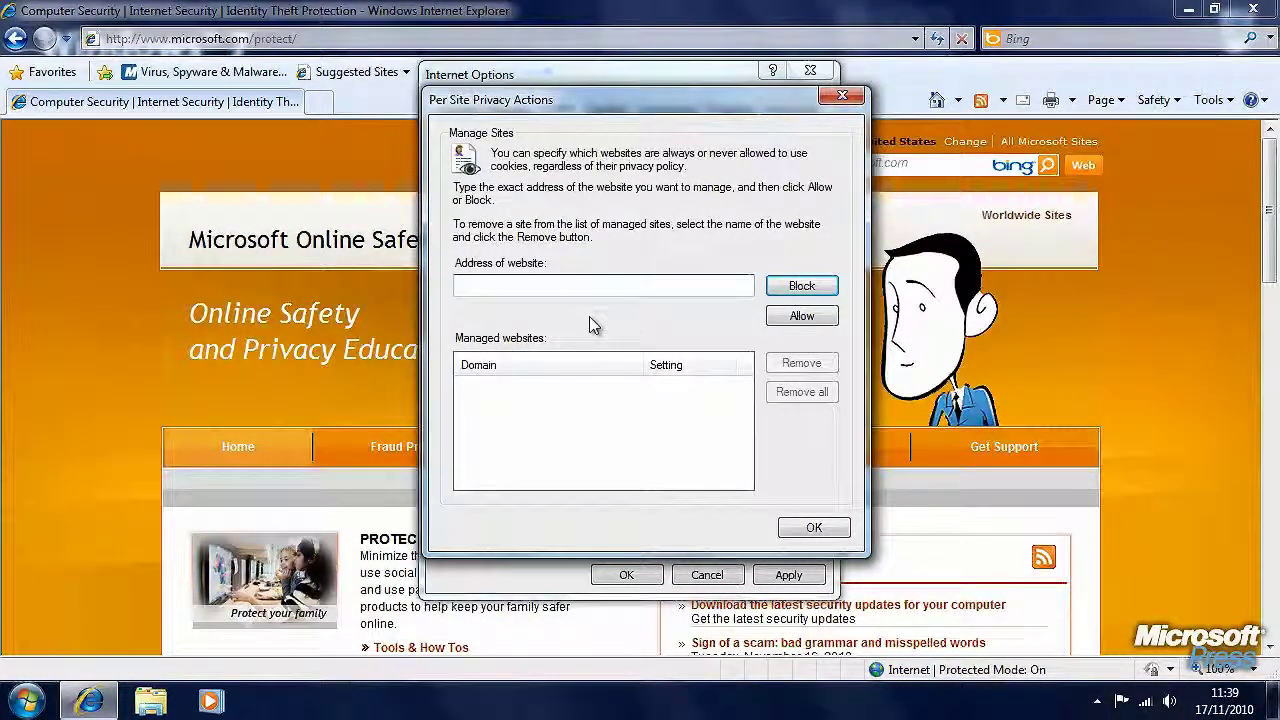
{"action": "type", "text": "www.micro"}
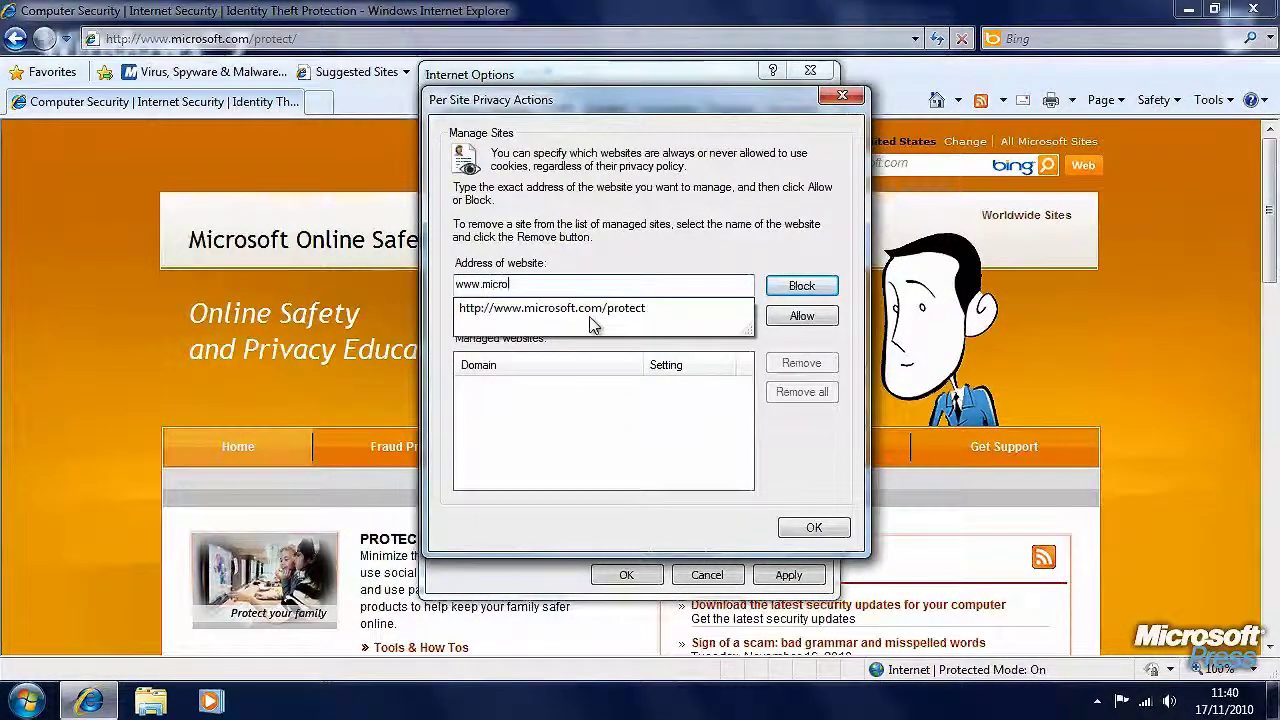
{"action": "type", "text": "soft.com"}
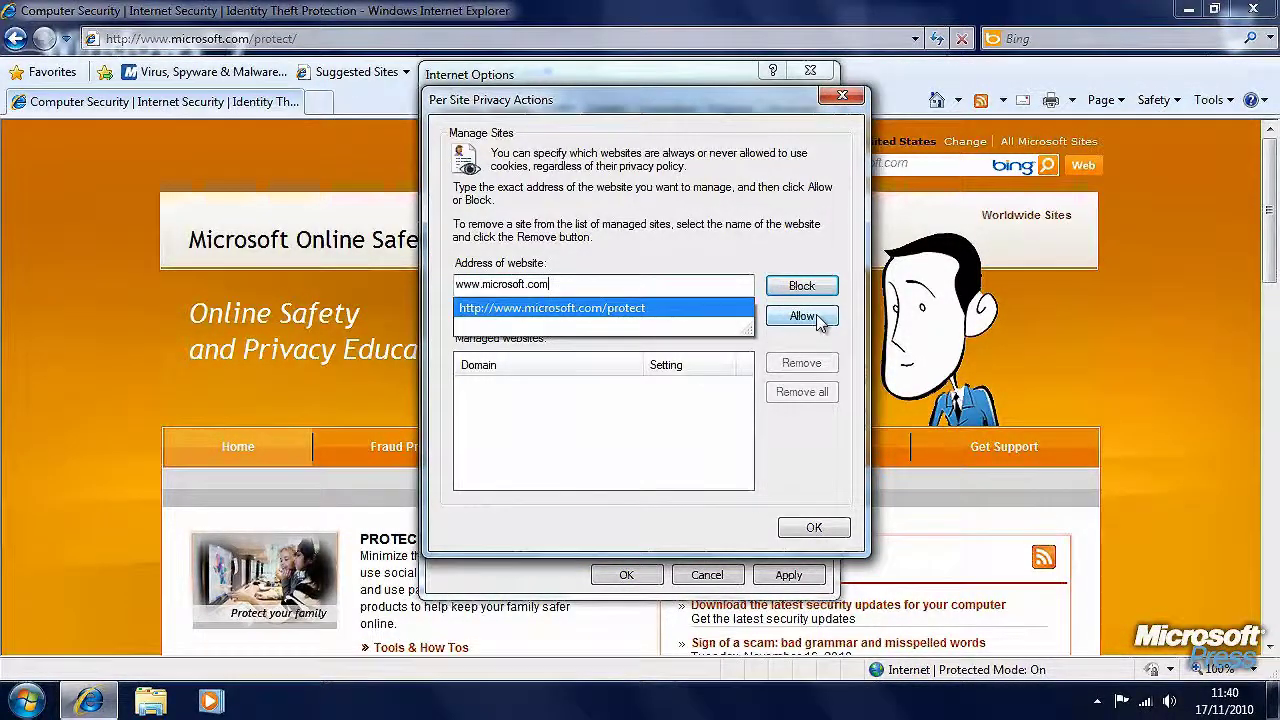
{"action": "left_click", "coordinate": [824, 318]}
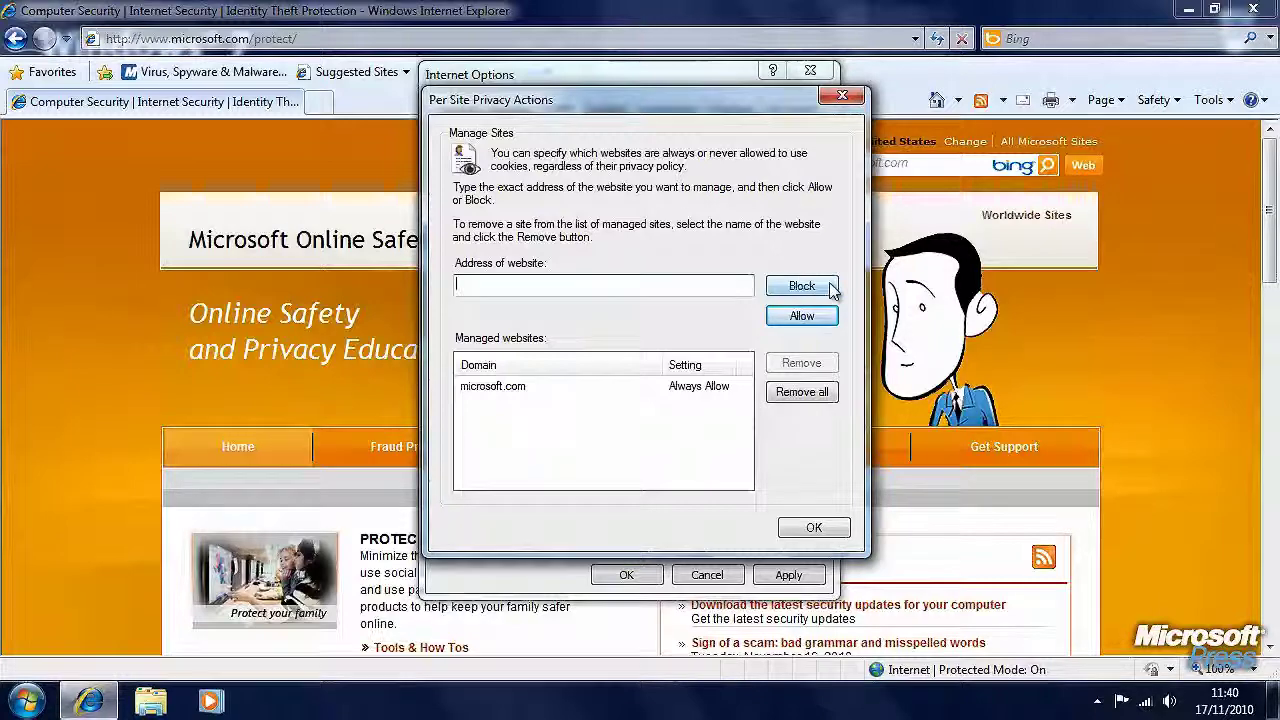
{"action": "left_click", "coordinate": [814, 527]}
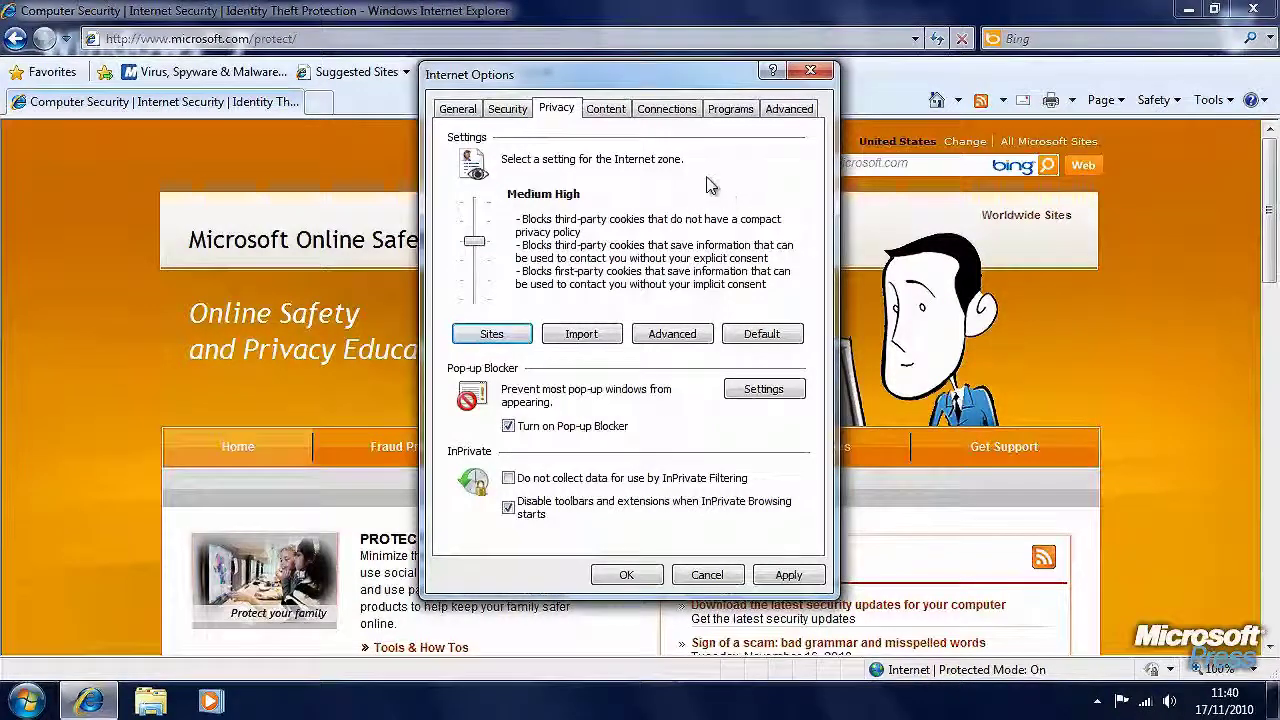
Step: Go back over the privacy level and the security level of the Internet zone
{"action": "mouse_move", "coordinate": [474, 241]}
{"action": "left_mouse_down"}
{"action": "mouse_move", "coordinate": [474, 200]}
{"action": "mouse_move", "coordinate": [474, 300]}
{"action": "mouse_move", "coordinate": [485, 252]}
{"action": "left_mouse_up"}
{"action": "left_click", "coordinate": [514, 110]}
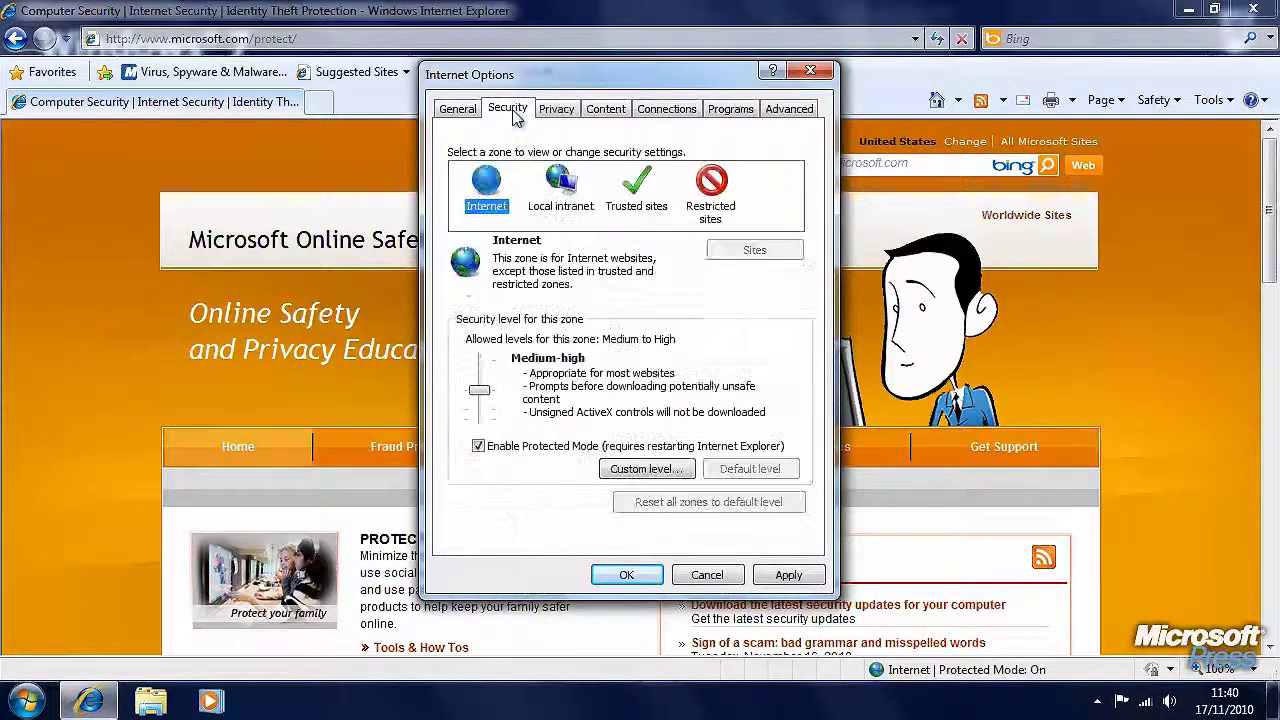
{"action": "left_click_drag", "start_coordinate": [483, 393], "coordinate": [490, 405]}
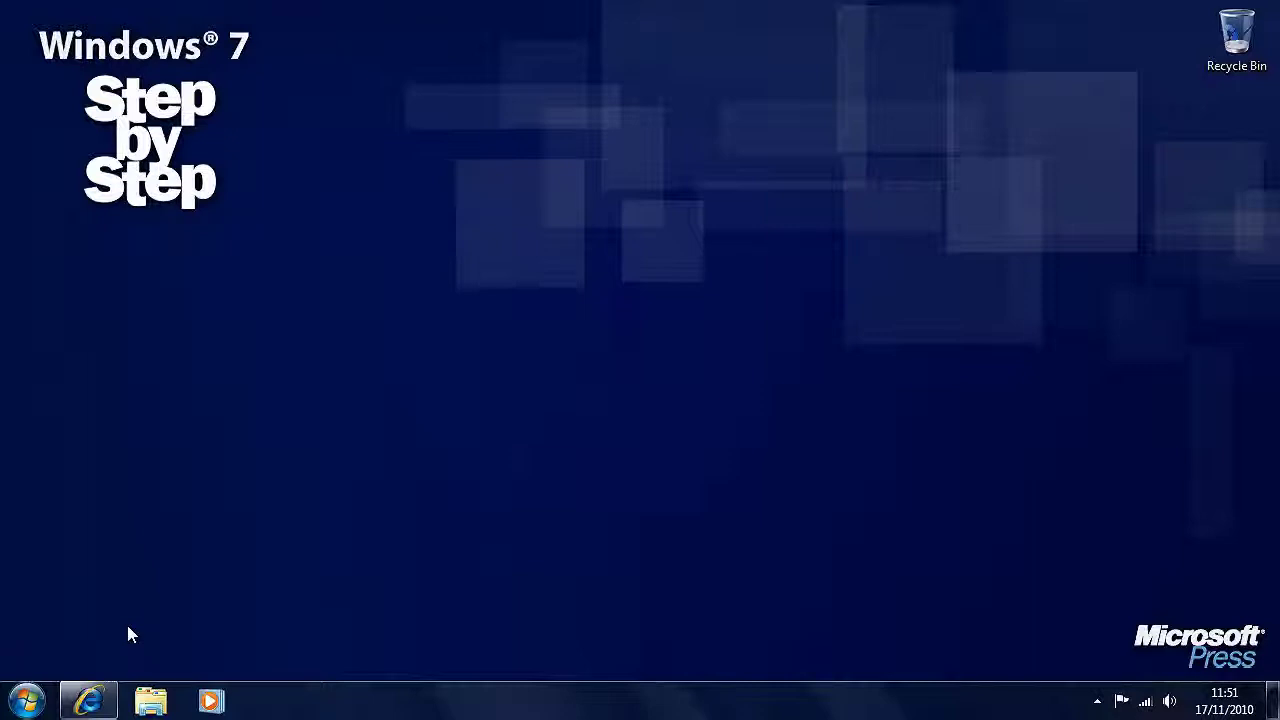
Step: Switch to Internet Explorer and show the content settings in Internet Options, moving the dialog toward the window's centre
{"action": "left_click", "coordinate": [89, 700]}
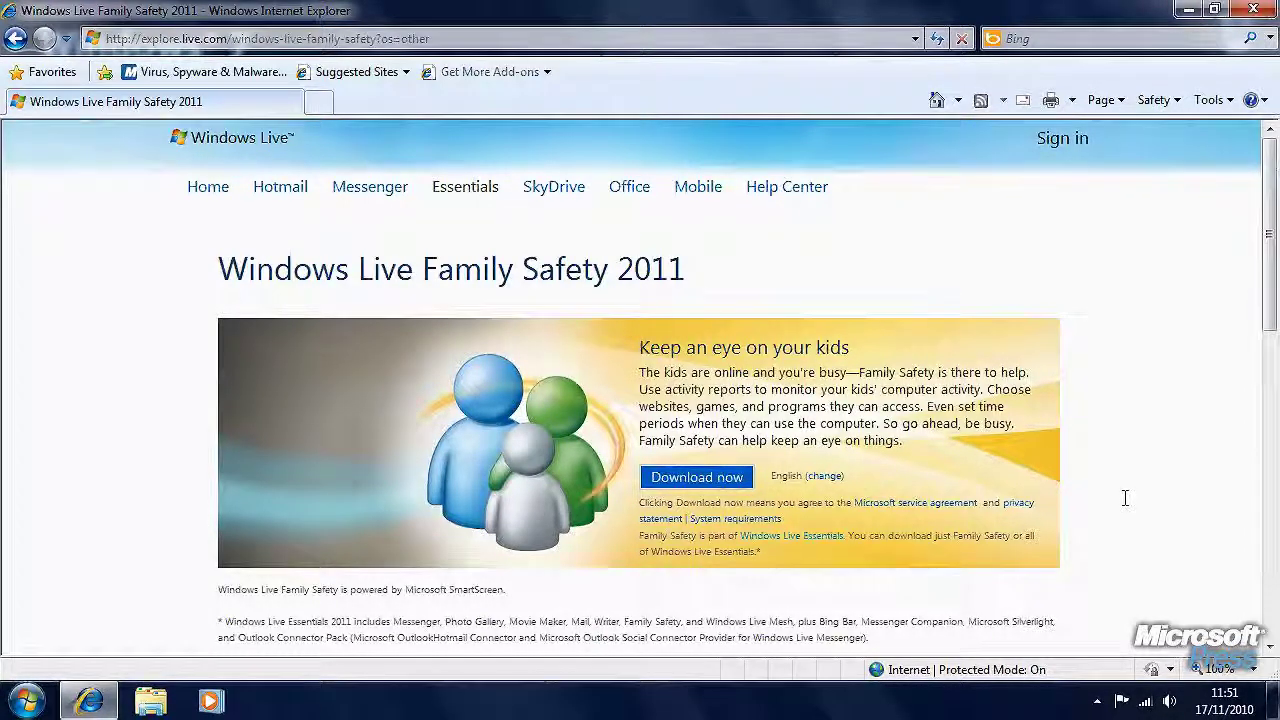
{"action": "left_click", "coordinate": [1215, 104]}
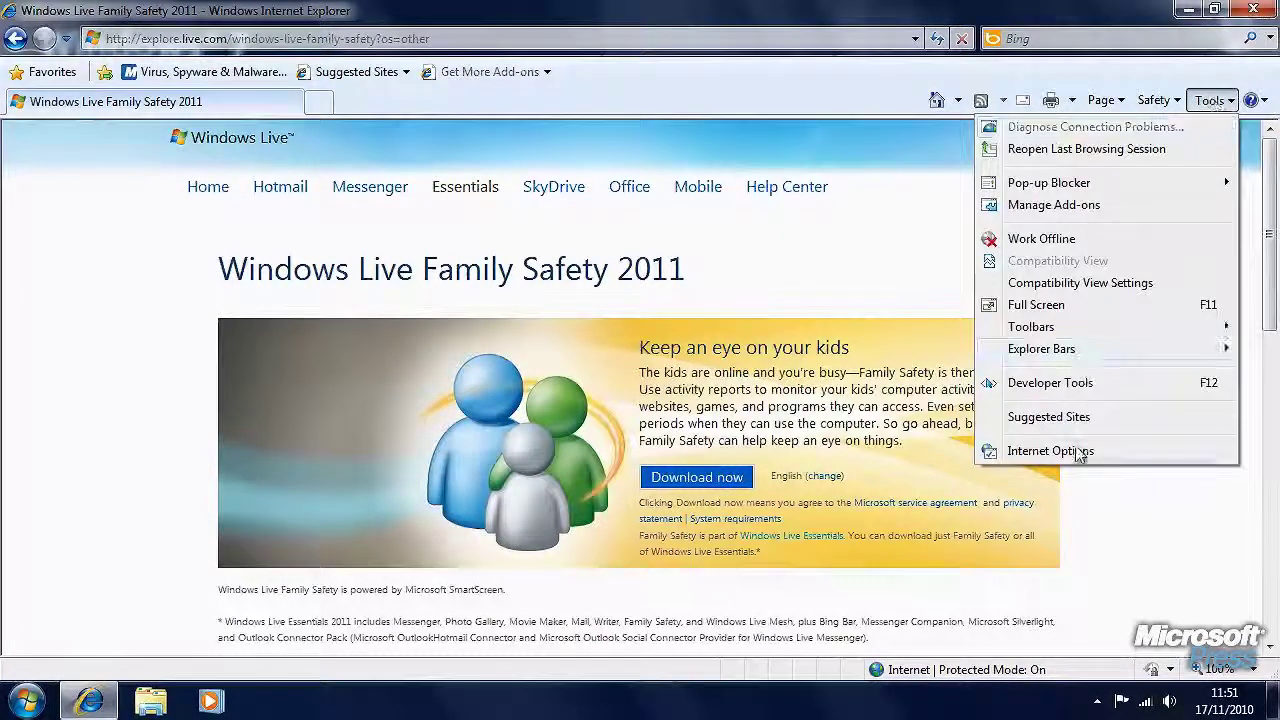
{"action": "left_click", "coordinate": [1126, 458]}
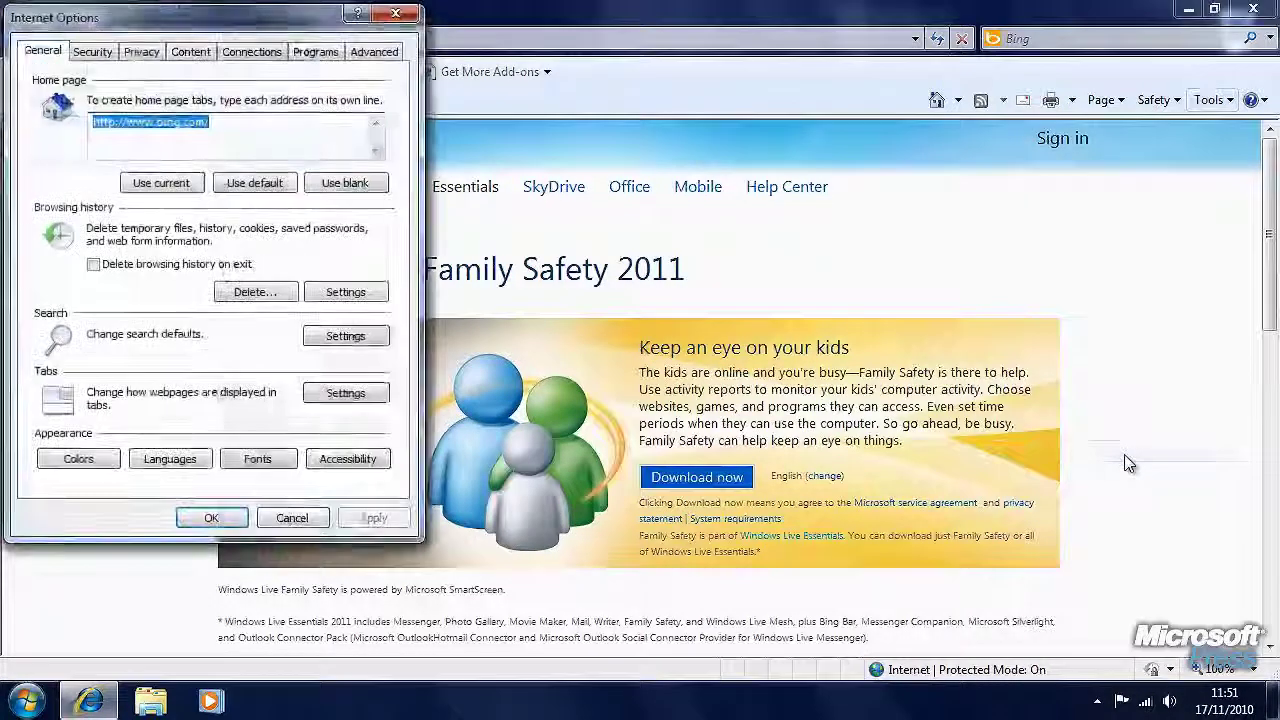
{"action": "left_click_drag", "start_coordinate": [313, 59], "coordinate": [703, 72]}
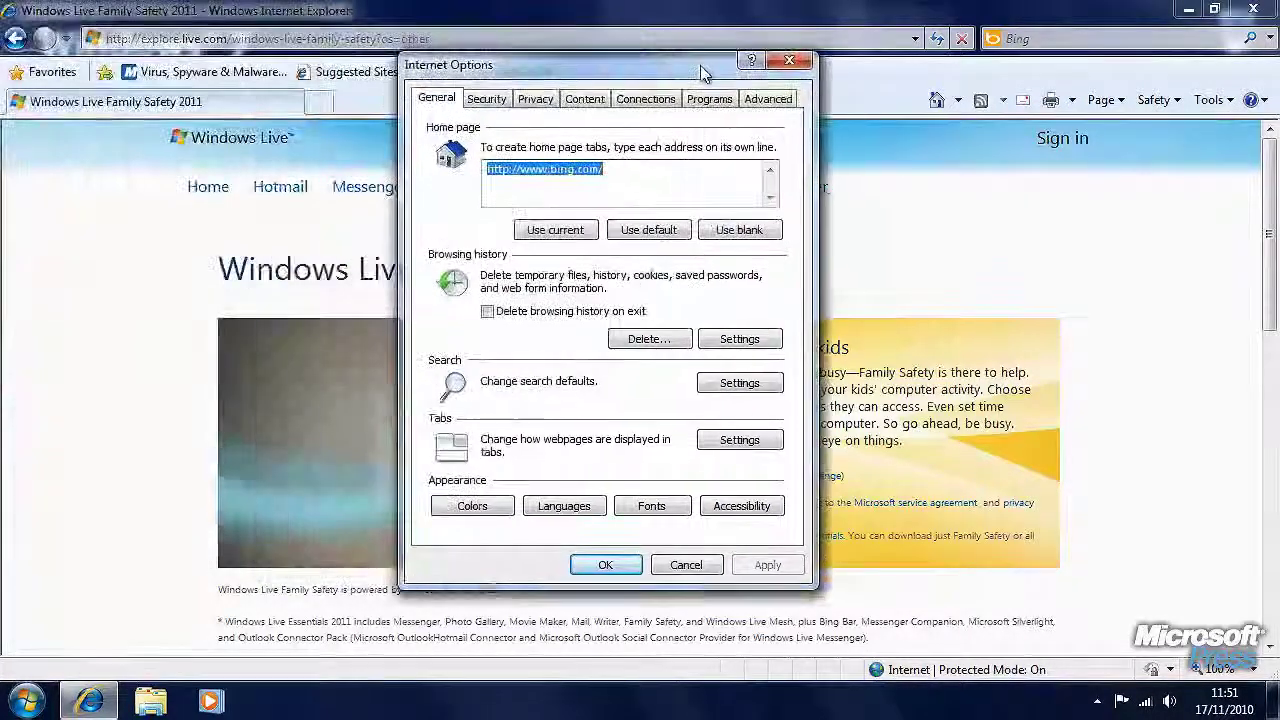
{"action": "left_click", "coordinate": [585, 99]}
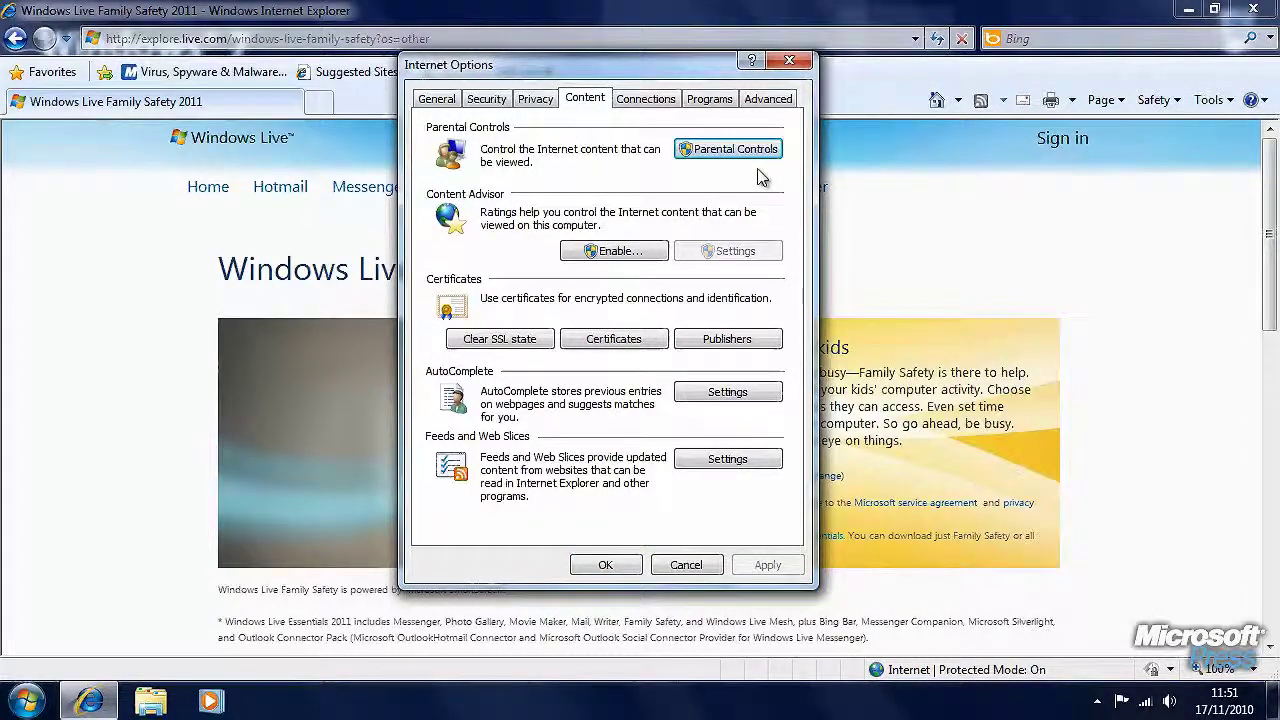
Step: Open Content Advisor and look through its list of rating categories
{"action": "left_click", "coordinate": [651, 256]}
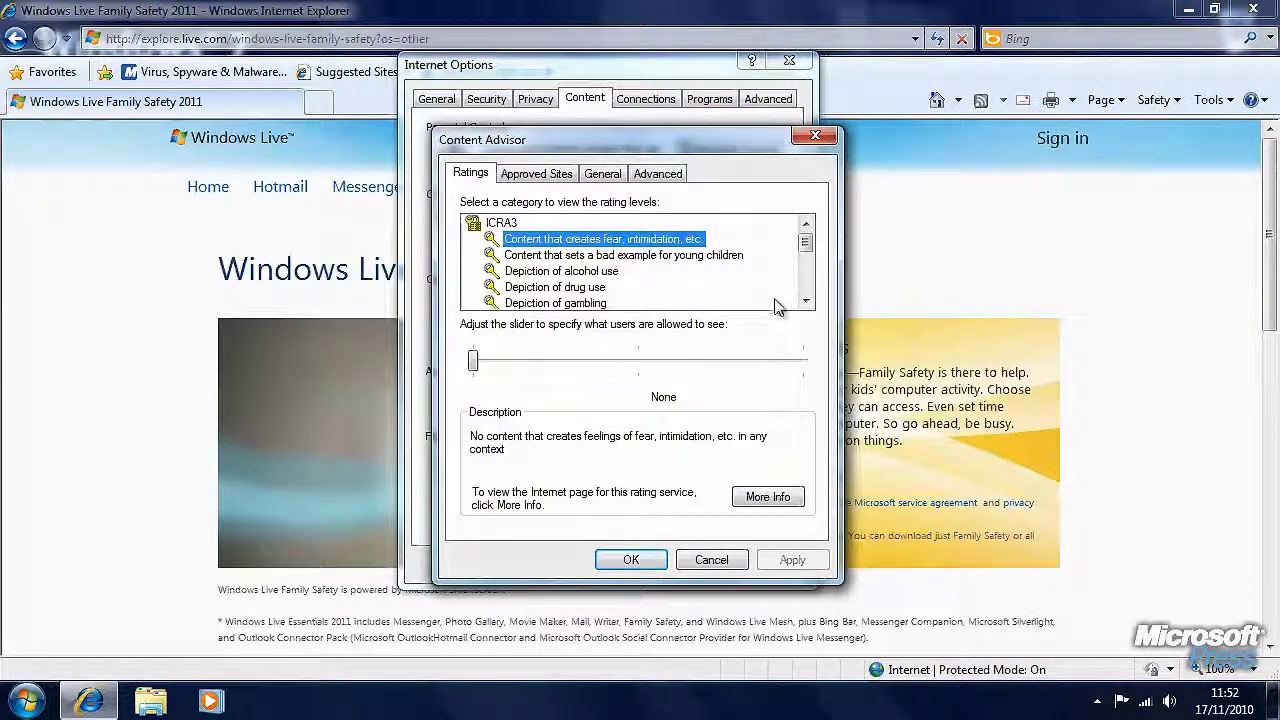
{"action": "left_click", "coordinate": [806, 301]}
{"action": "left_click", "coordinate": [806, 301]}
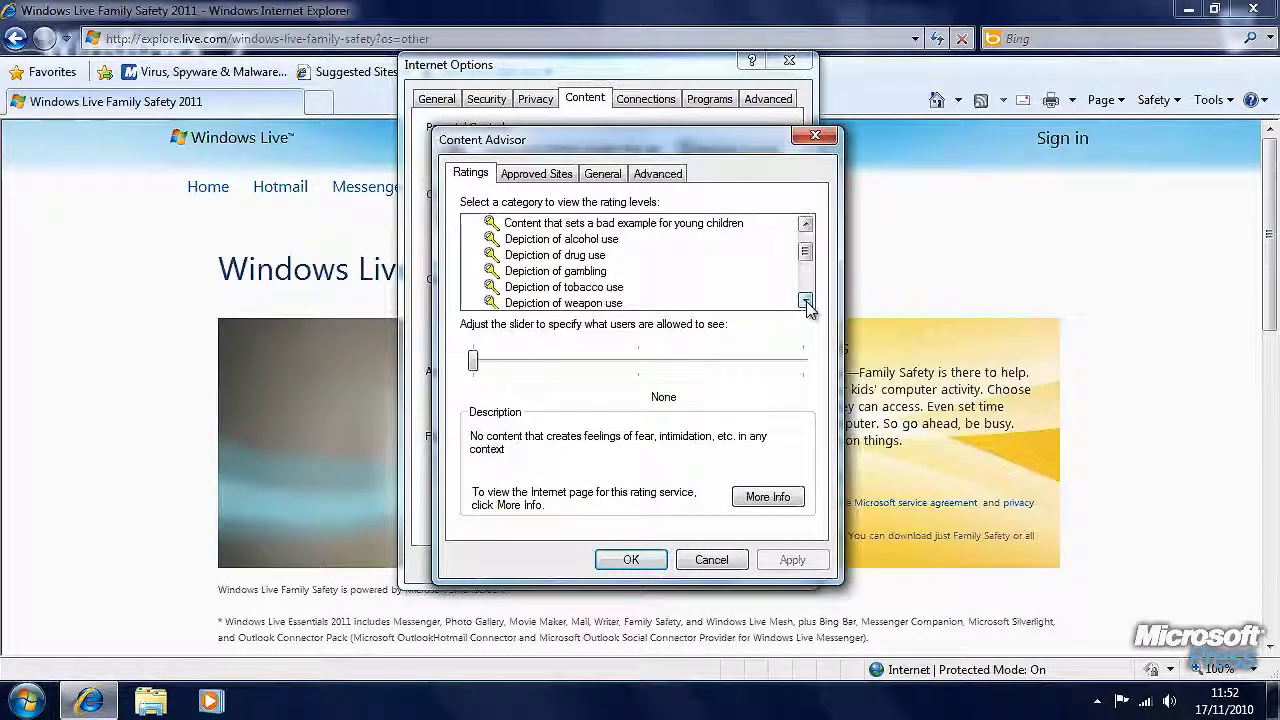
{"action": "left_click", "coordinate": [806, 301]}
{"action": "left_click", "coordinate": [806, 301]}
{"action": "left_click", "coordinate": [806, 301]}
{"action": "left_click", "coordinate": [806, 301]}
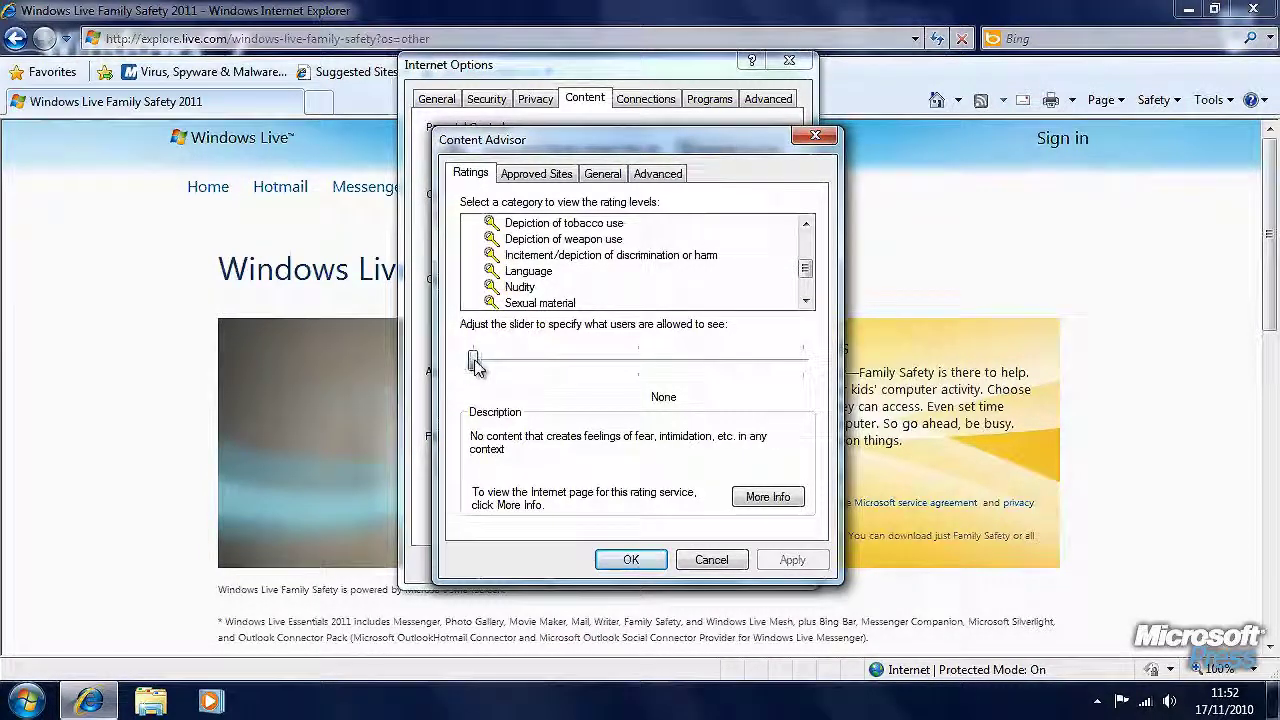
Step: Try the Limited and Unrestricted rating levels for content that creates fear, intimidation, etc
{"action": "left_click_drag", "start_coordinate": [473, 362], "coordinate": [636, 363]}
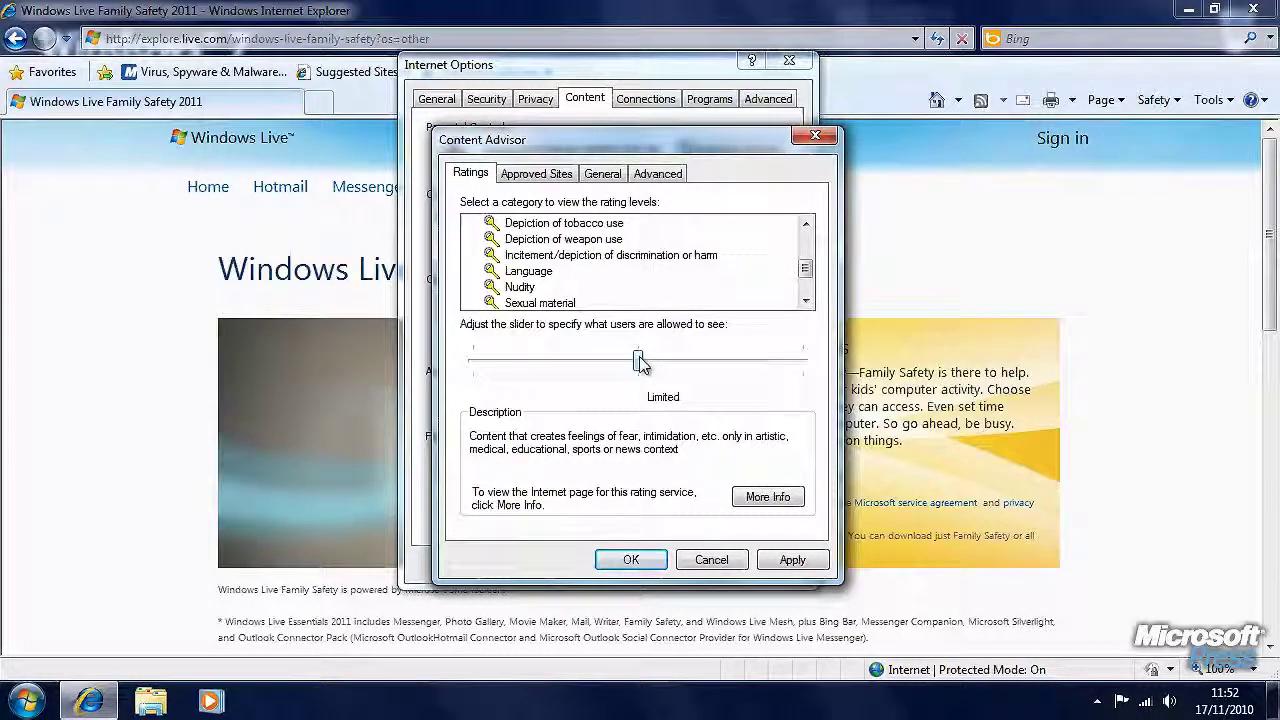
{"action": "left_click_drag", "start_coordinate": [640, 362], "coordinate": [766, 372]}
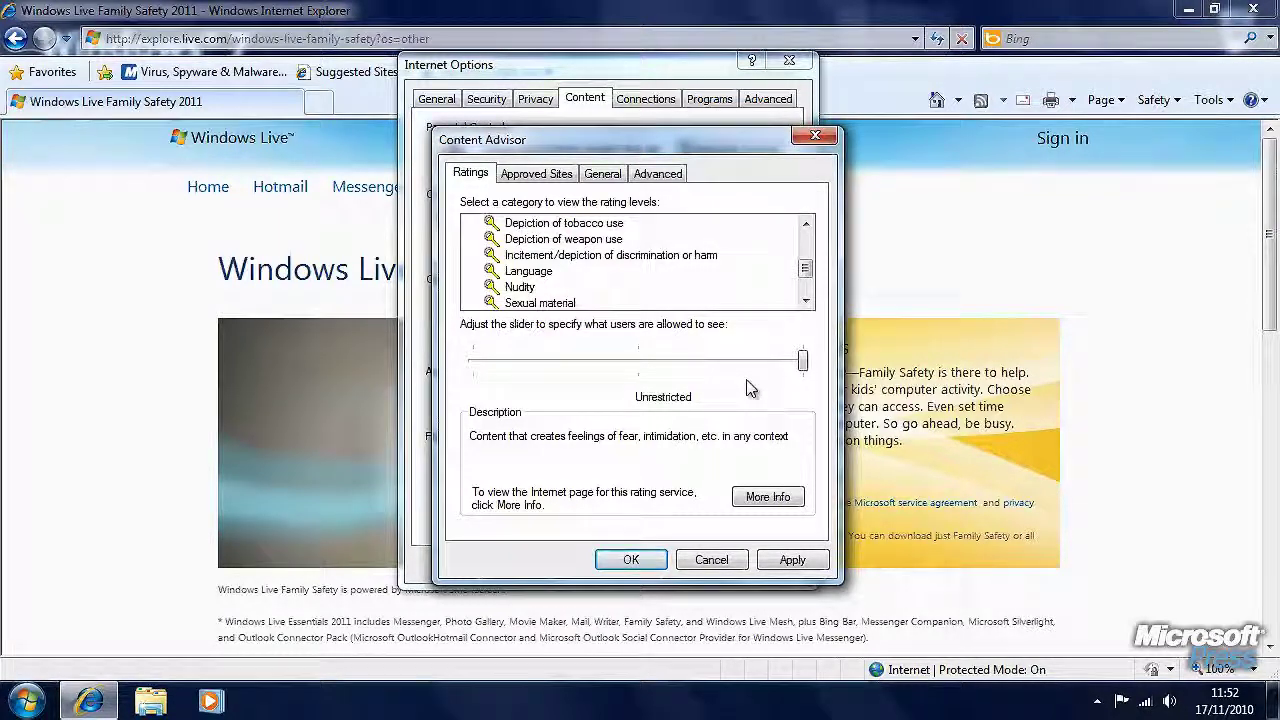
Step: Review Content Advisor's approved sites and general options, cancel it without enabling, and close Internet Options
{"action": "left_click", "coordinate": [538, 175]}
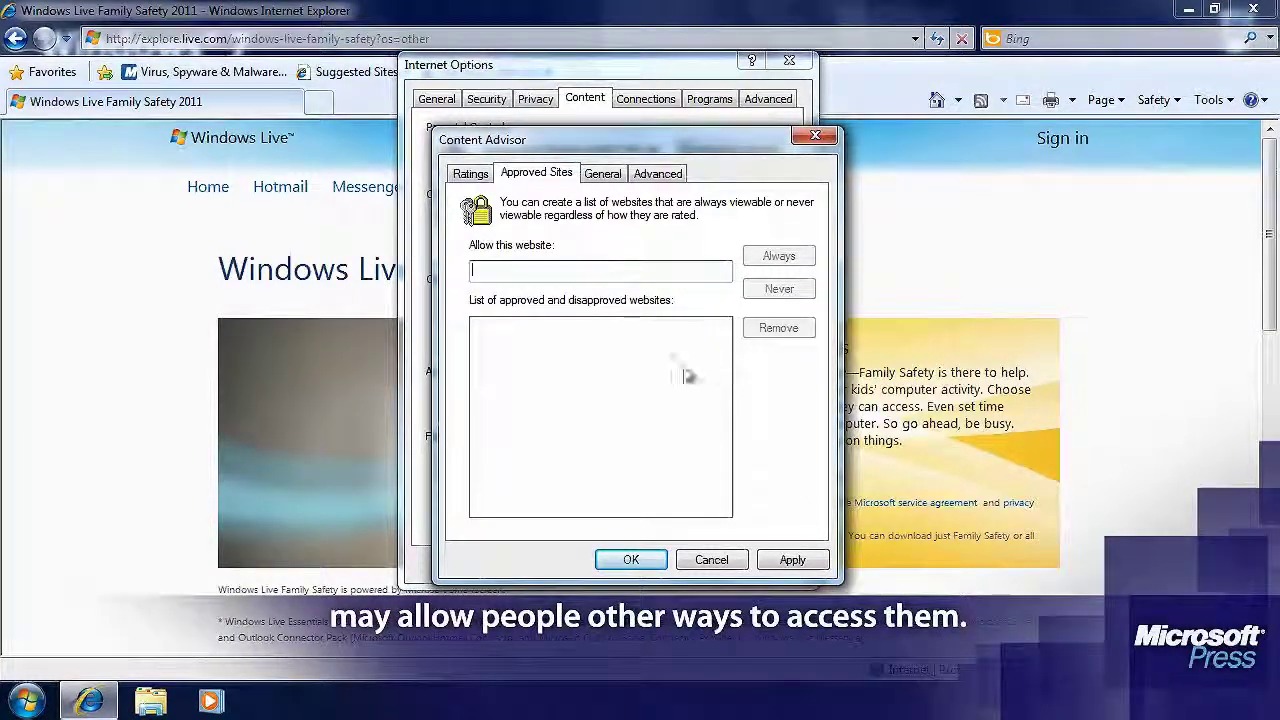
{"action": "left_click", "coordinate": [608, 174]}
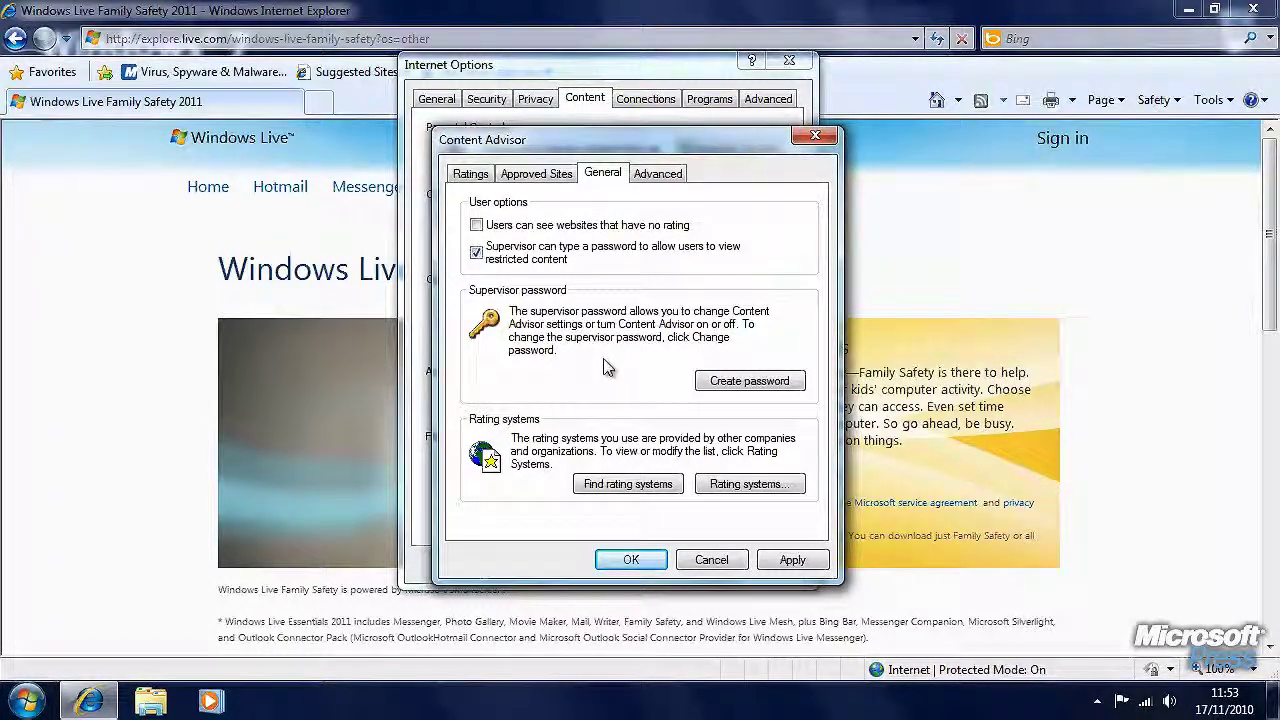
{"action": "left_click", "coordinate": [712, 561]}
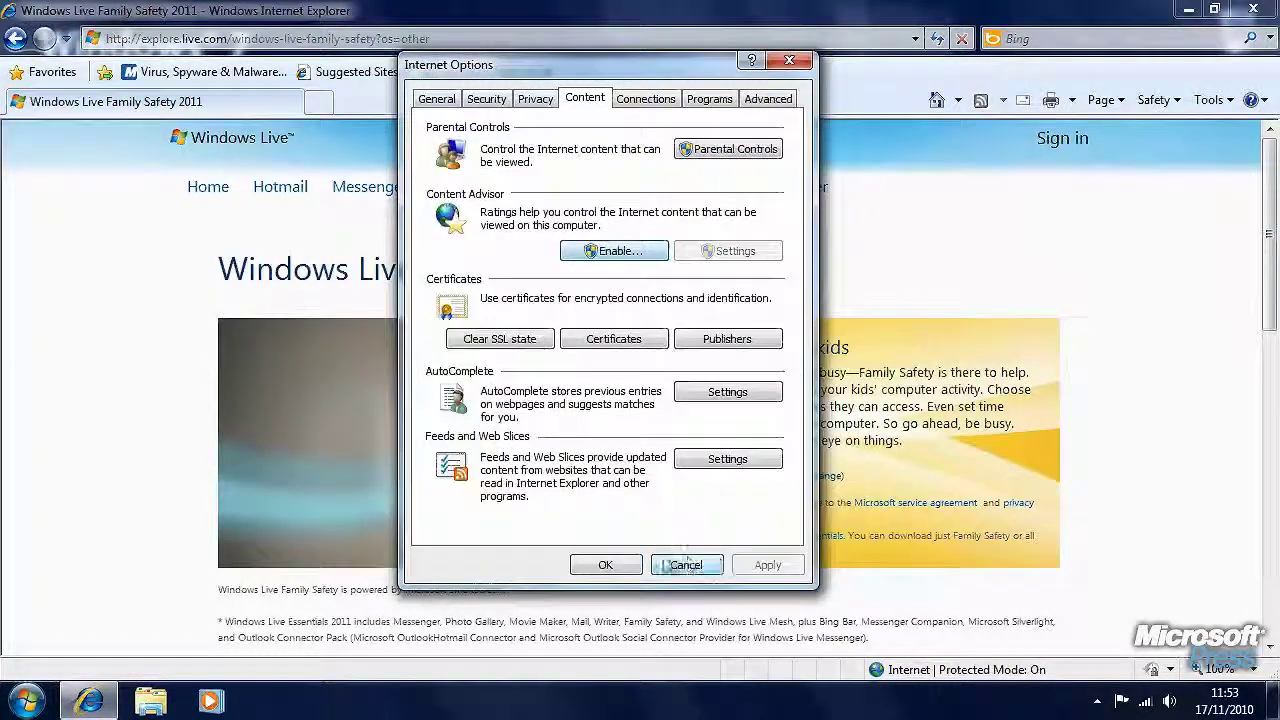
{"action": "left_click", "coordinate": [607, 566]}
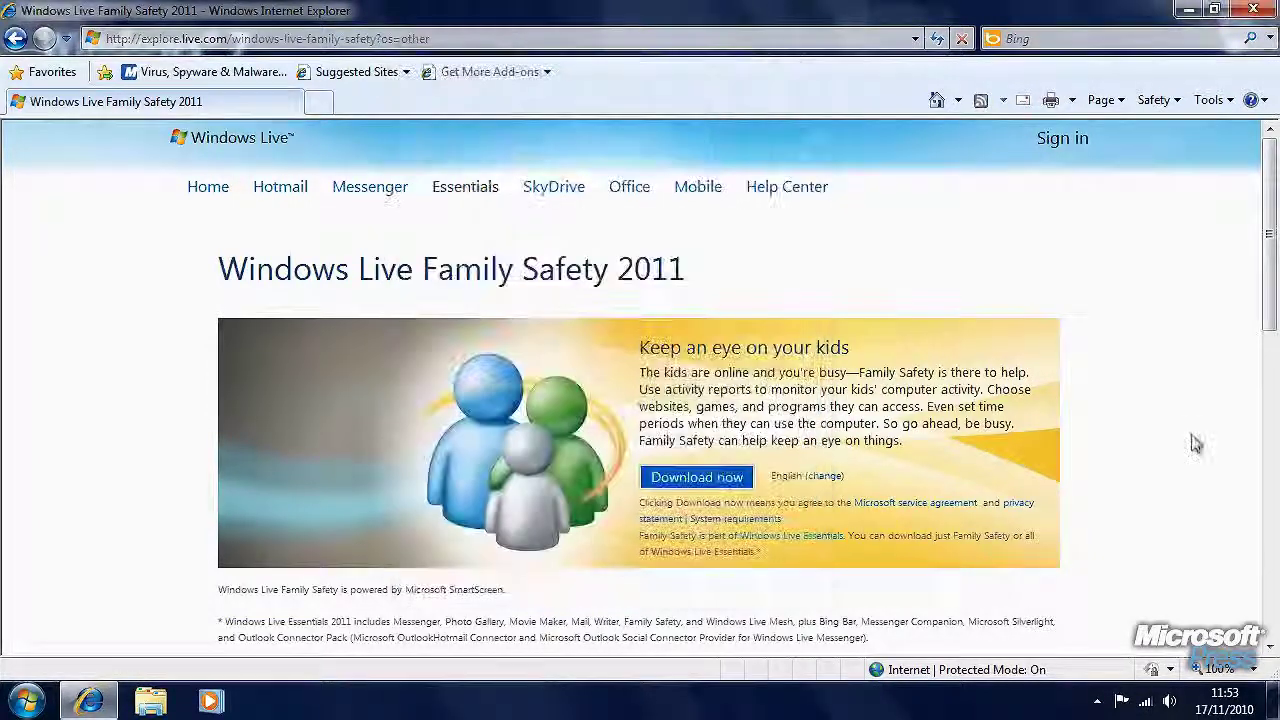